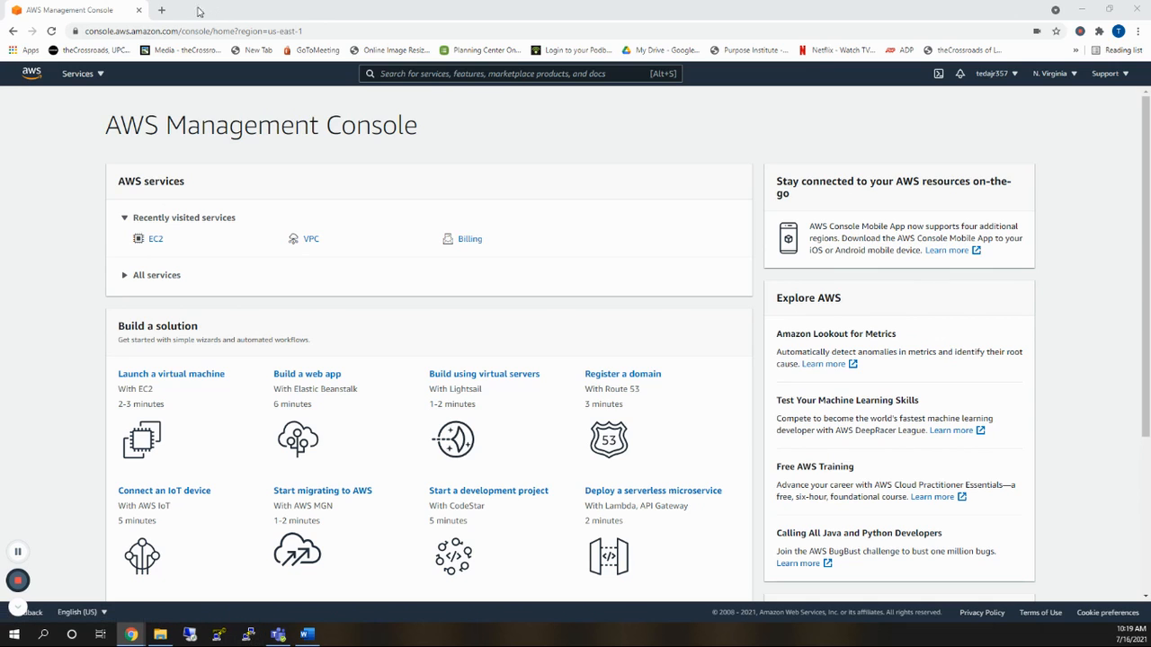
# Open the putty.org download page in a new browser tab.
pyautogui.click(162, 9)
pyautogui.click(214, 29)
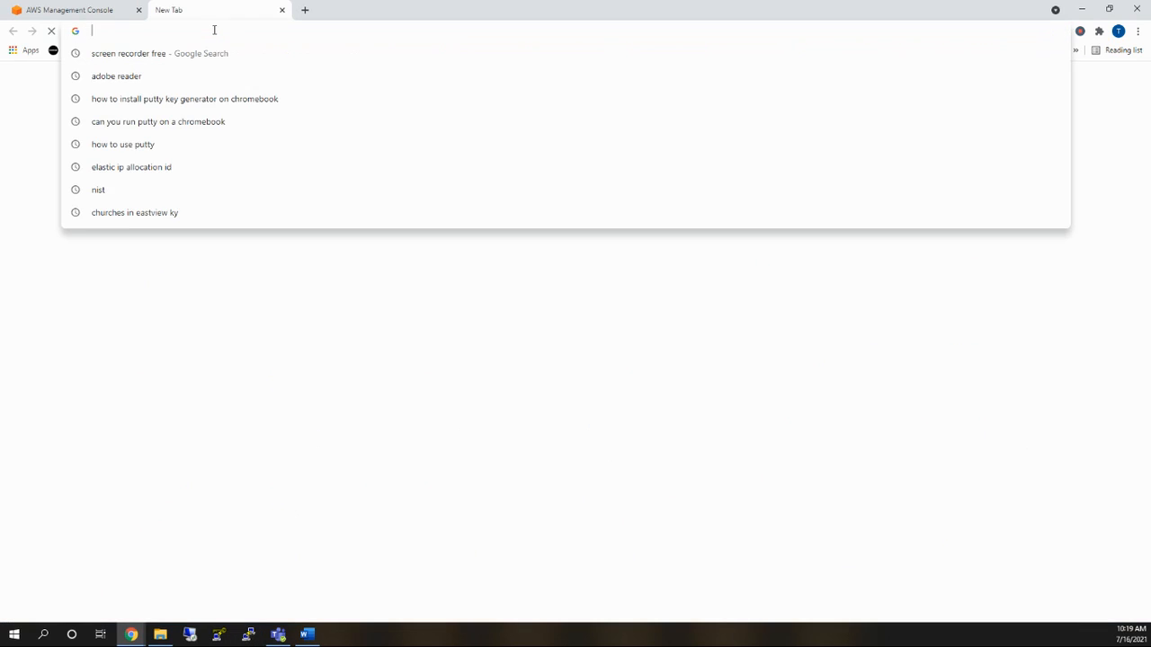
pyautogui.write('putty ')
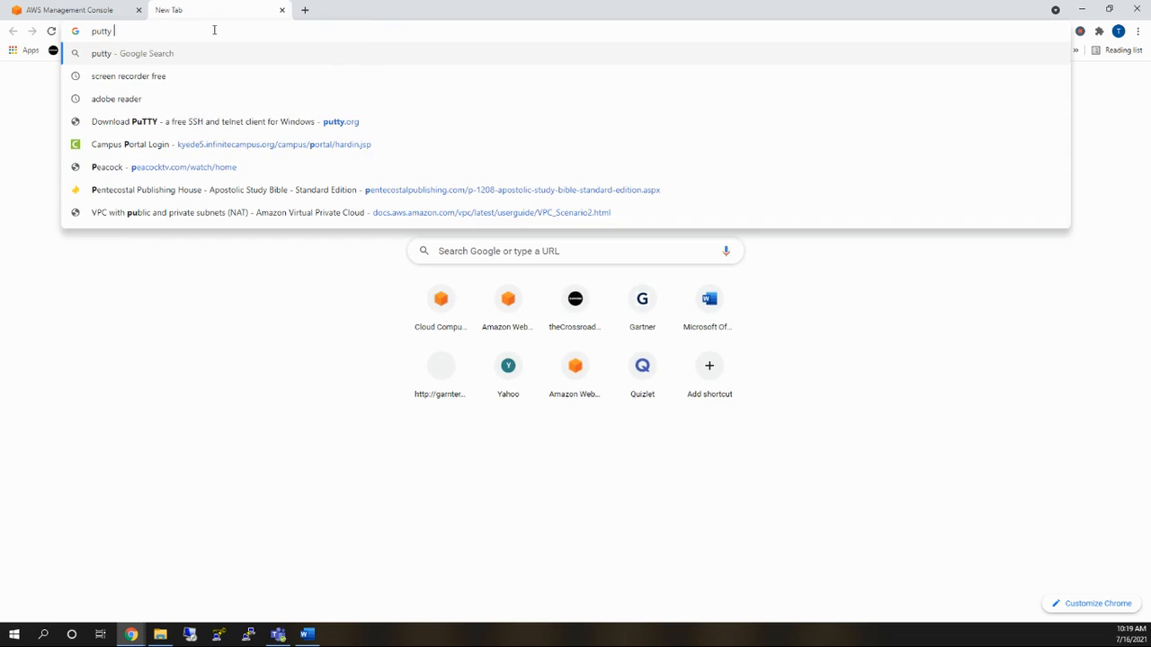
pyautogui.write('.org')
pyautogui.press('Return')
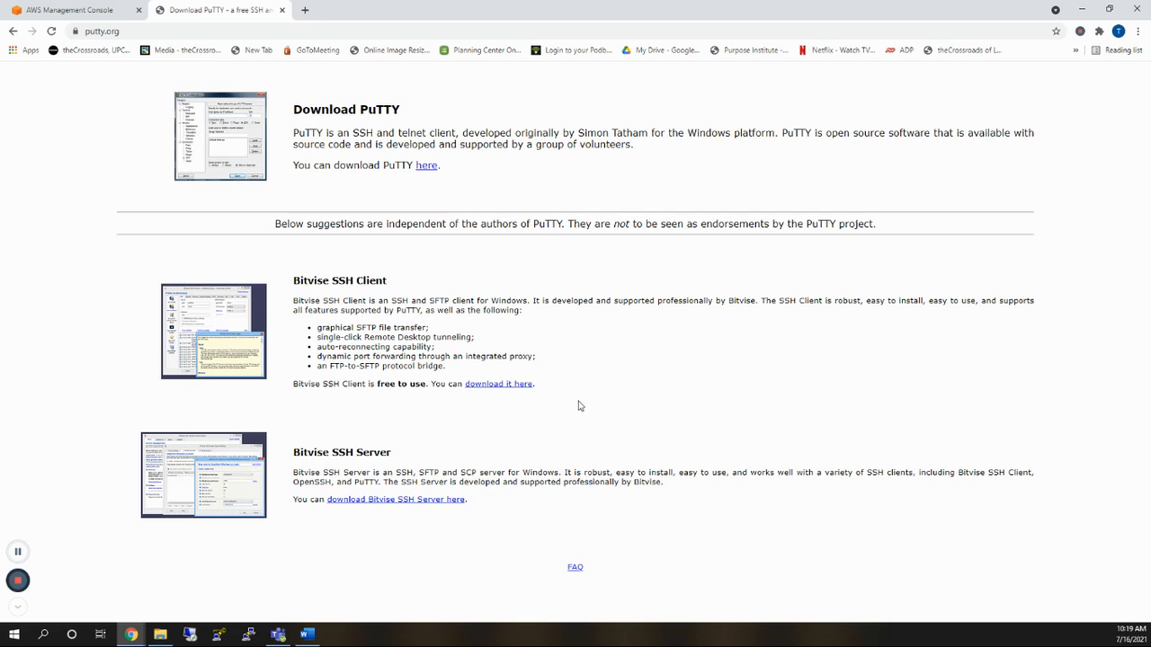
# Search the web for puttygen.exe, view the PuTTYgen Download site, and close its tab.
pyautogui.click(133, 31)
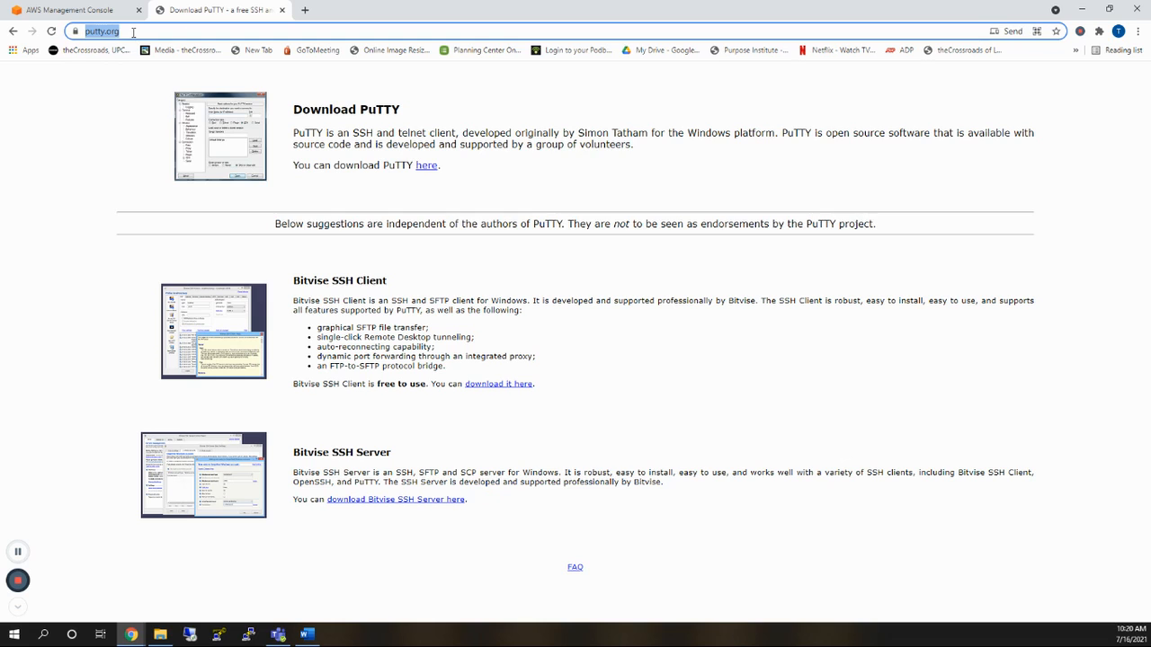
pyautogui.write('puttg')
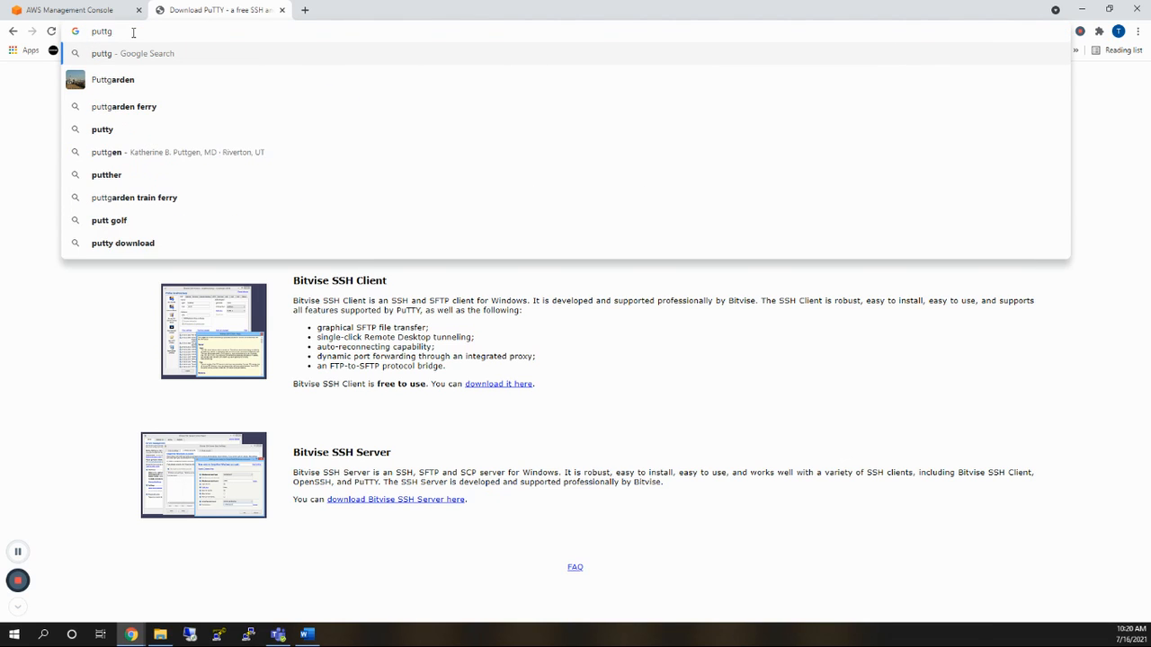
pyautogui.press('BackSpace')
pyautogui.write('ygen')
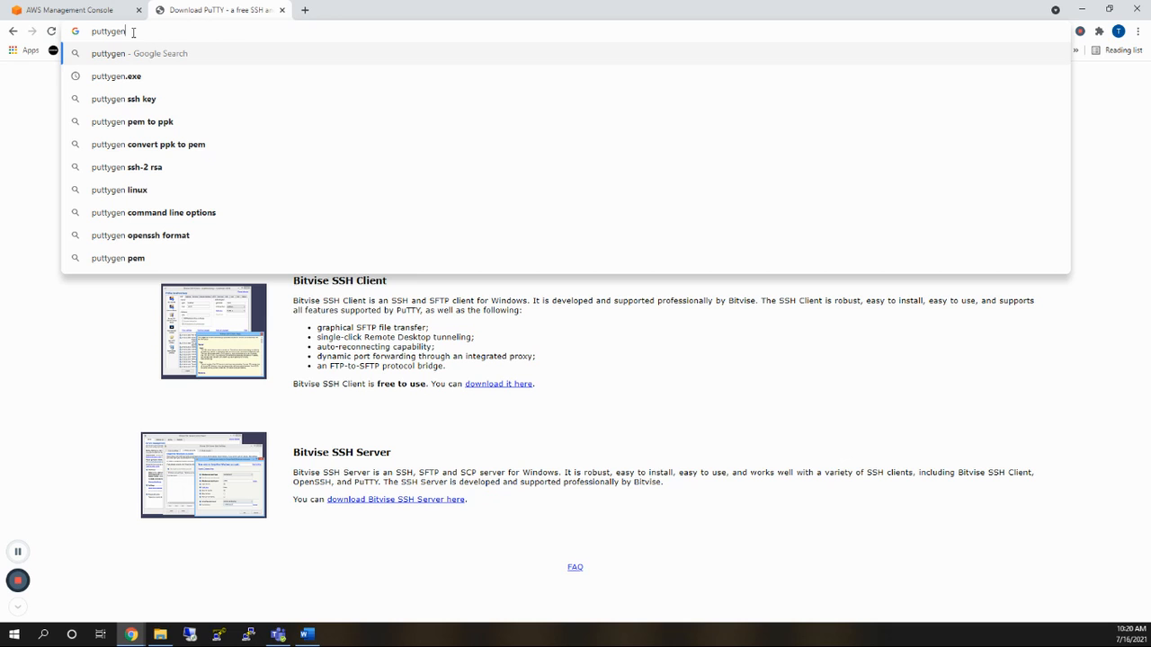
pyautogui.write('.exe')
pyautogui.press('Return')
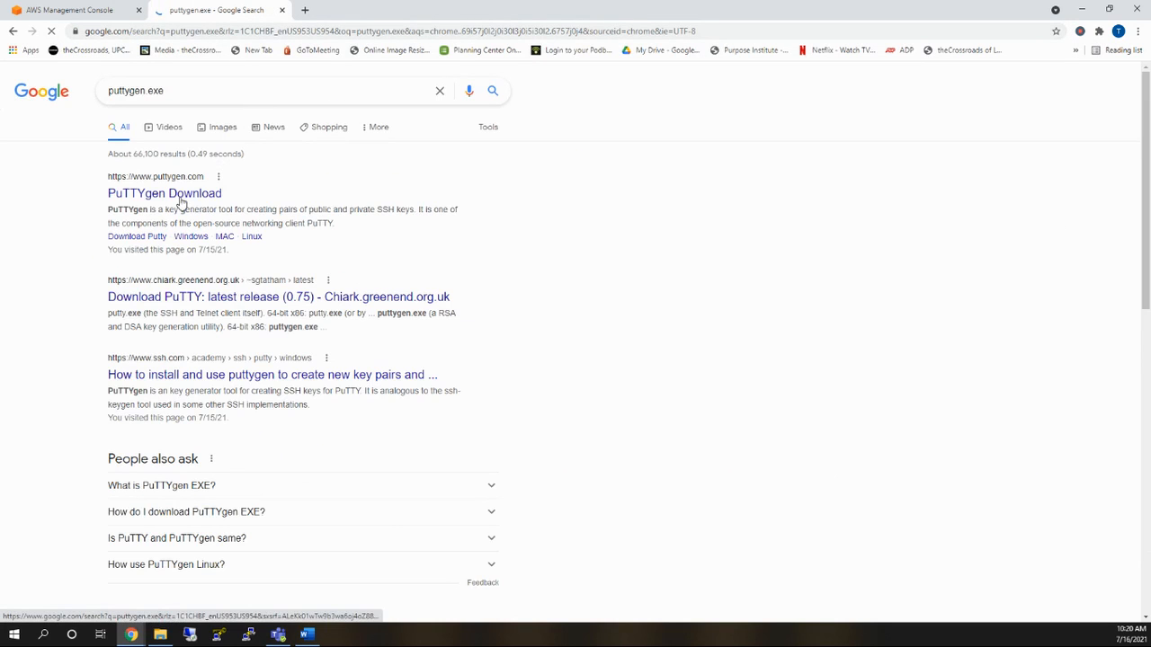
pyautogui.click(159, 200)
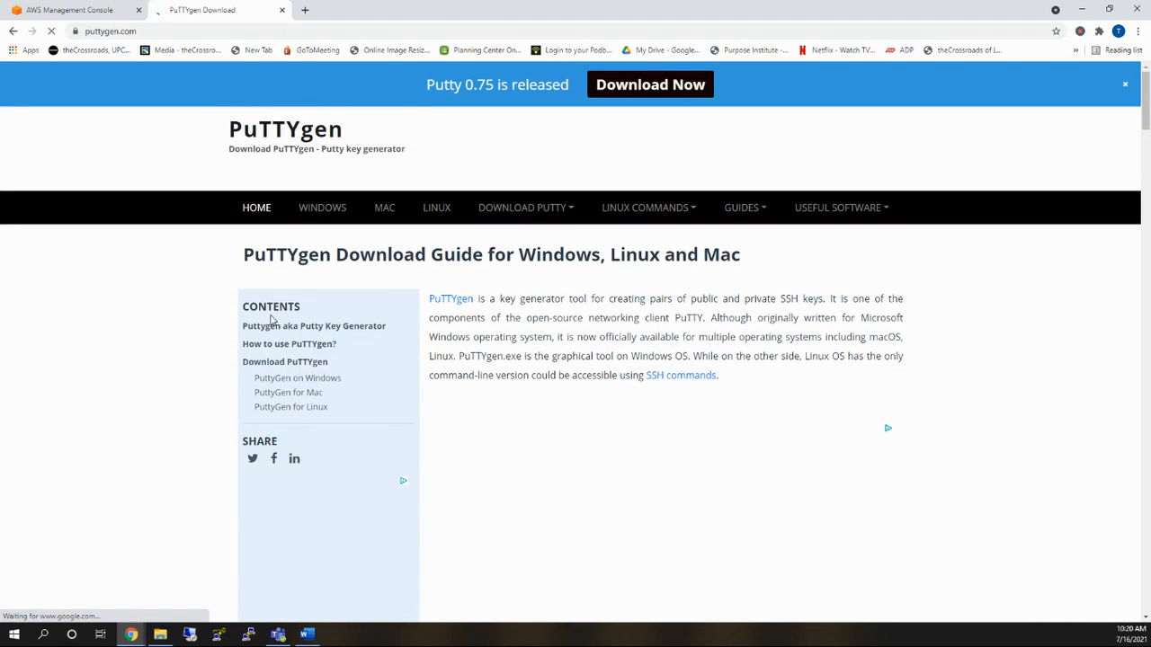
pyautogui.click(282, 11)
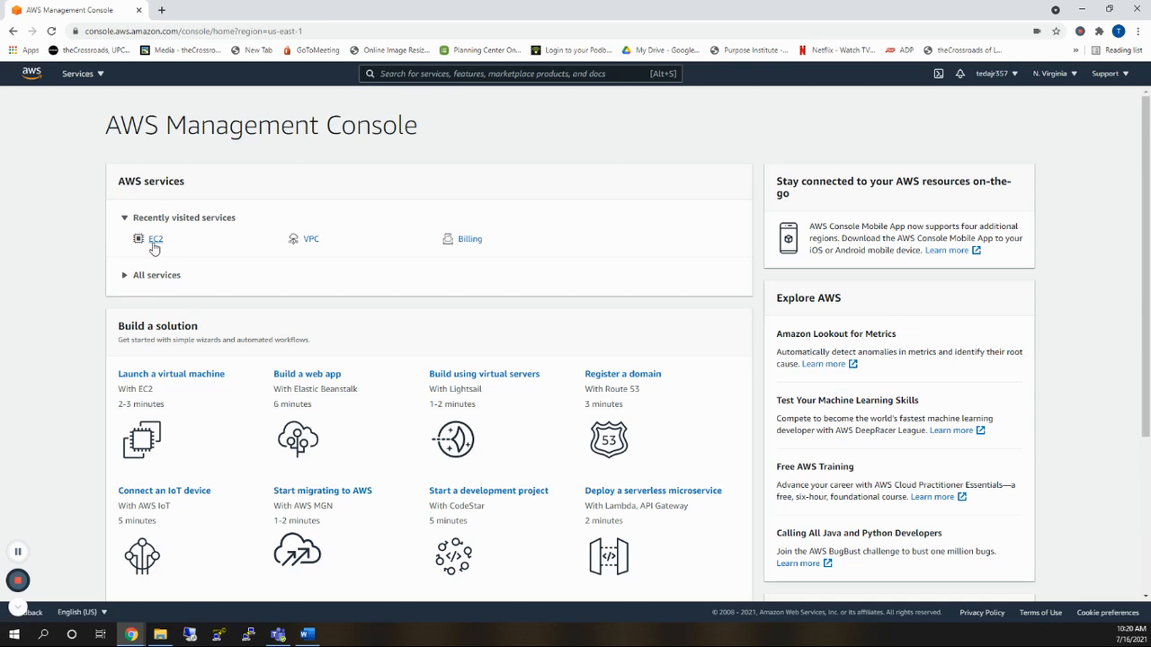
# Open the EC2 Instances list and dismiss the restored-session message.
pyautogui.click(155, 241)
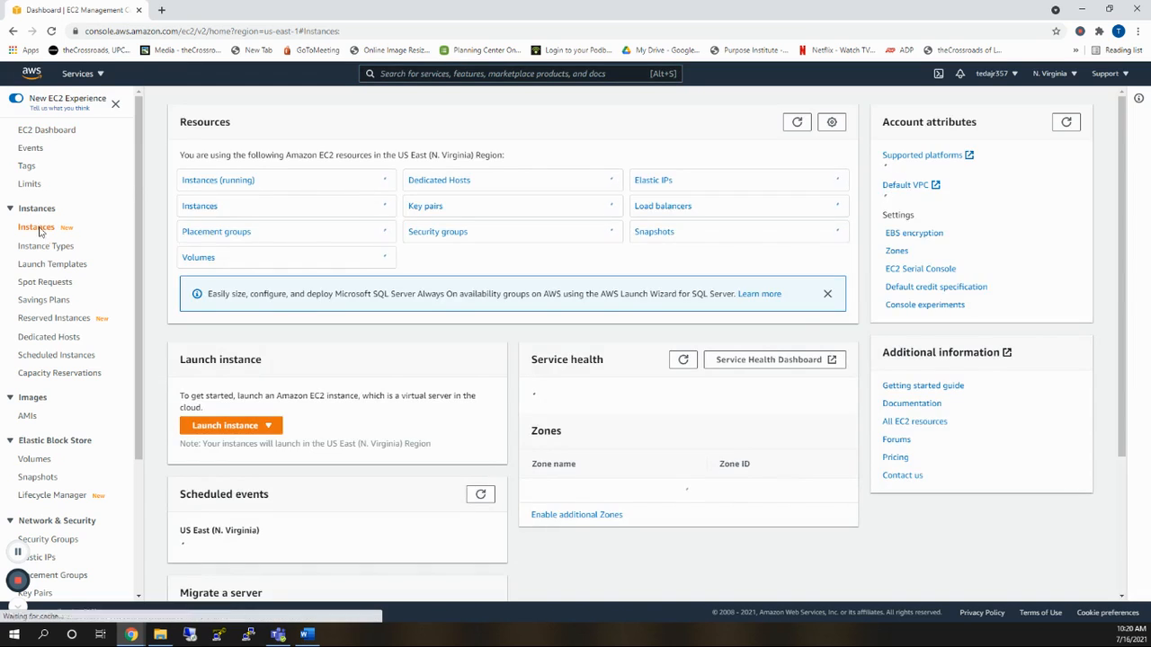
pyautogui.click(37, 231)
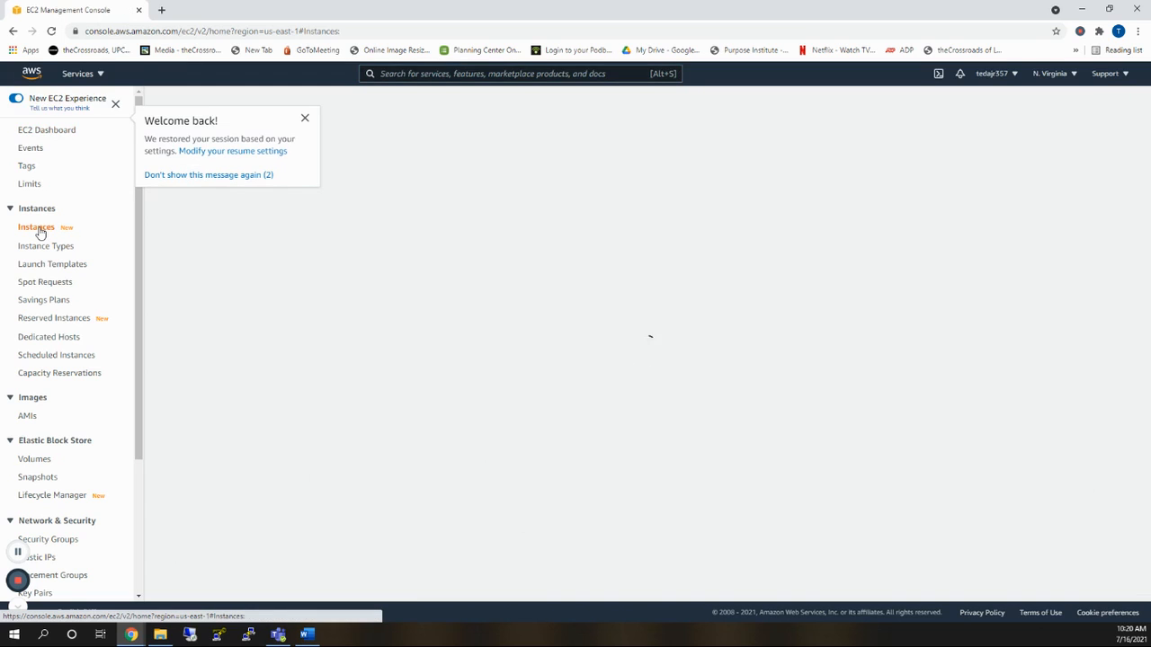
pyautogui.click(305, 120)
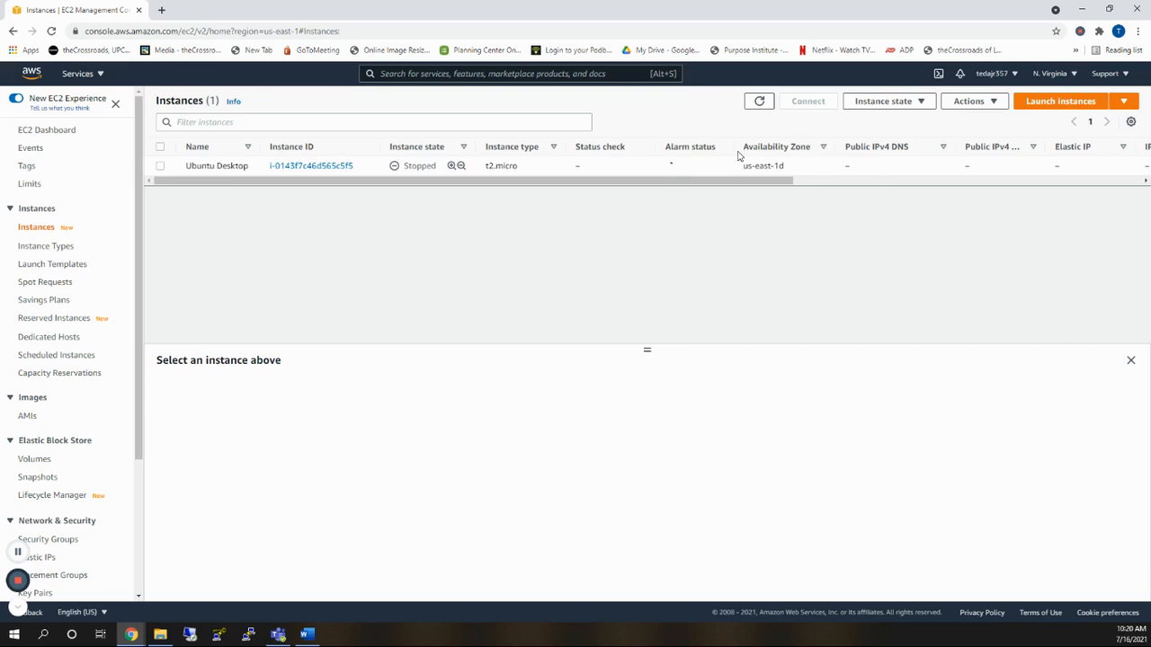
# Start a new instance launch with the 64-bit (x86) Amazon Linux 2 AMI (HVM) and accept the t2.micro type.
pyautogui.click(1048, 108)
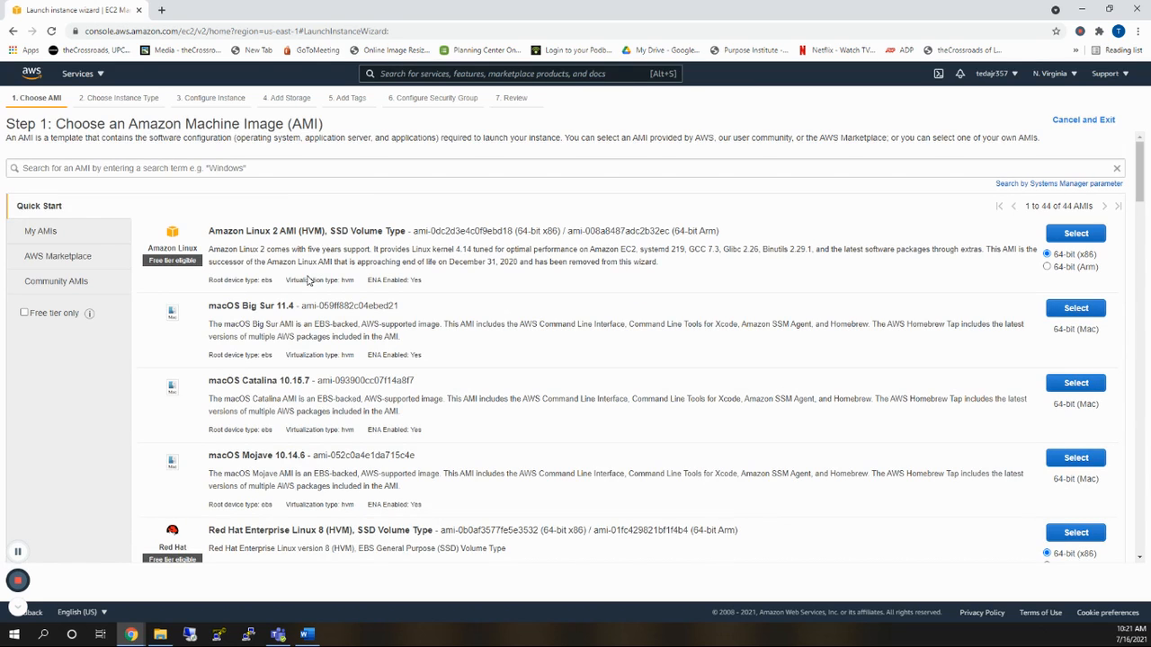
pyautogui.click(1083, 234)
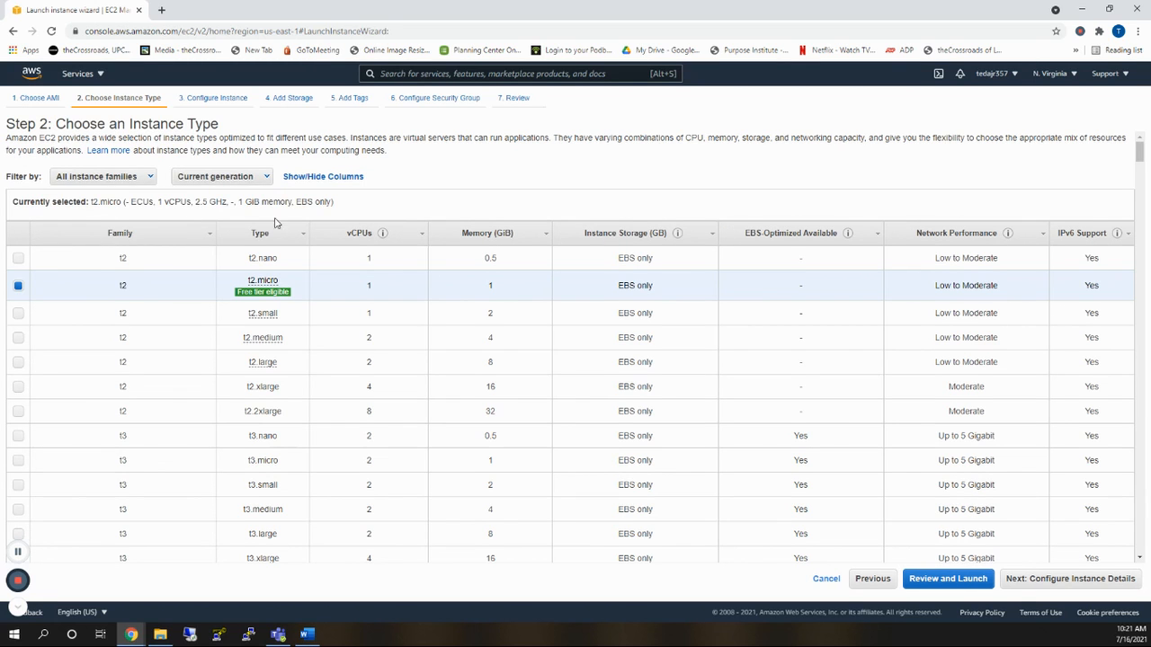
pyautogui.moveTo(265, 296)
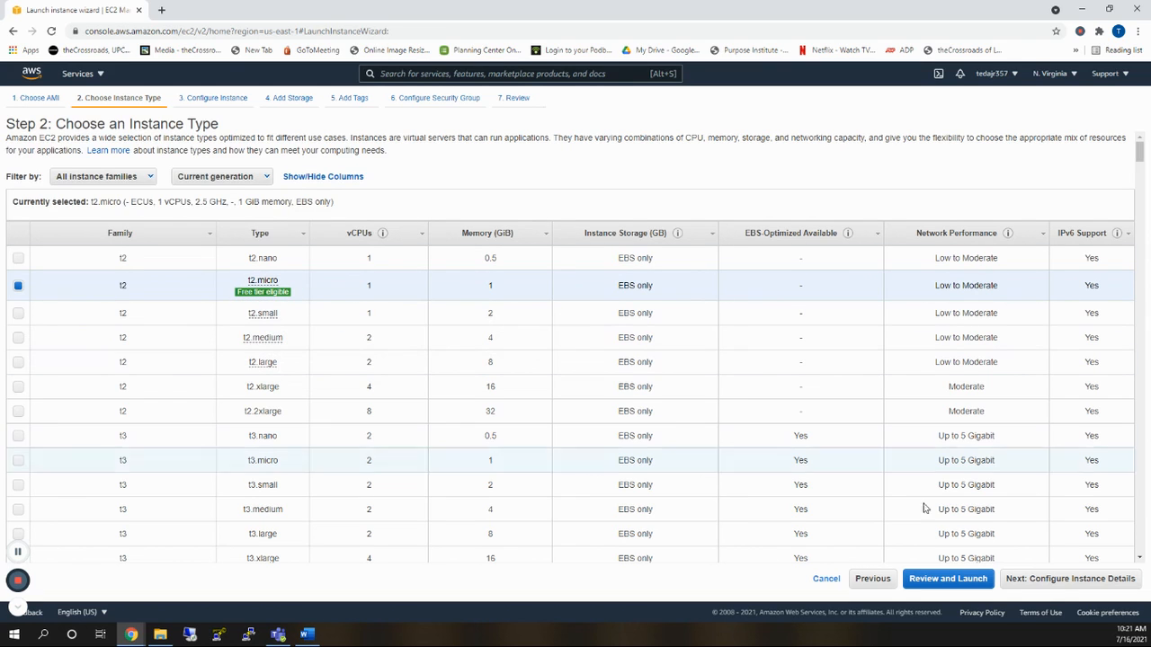
pyautogui.click(1047, 579)
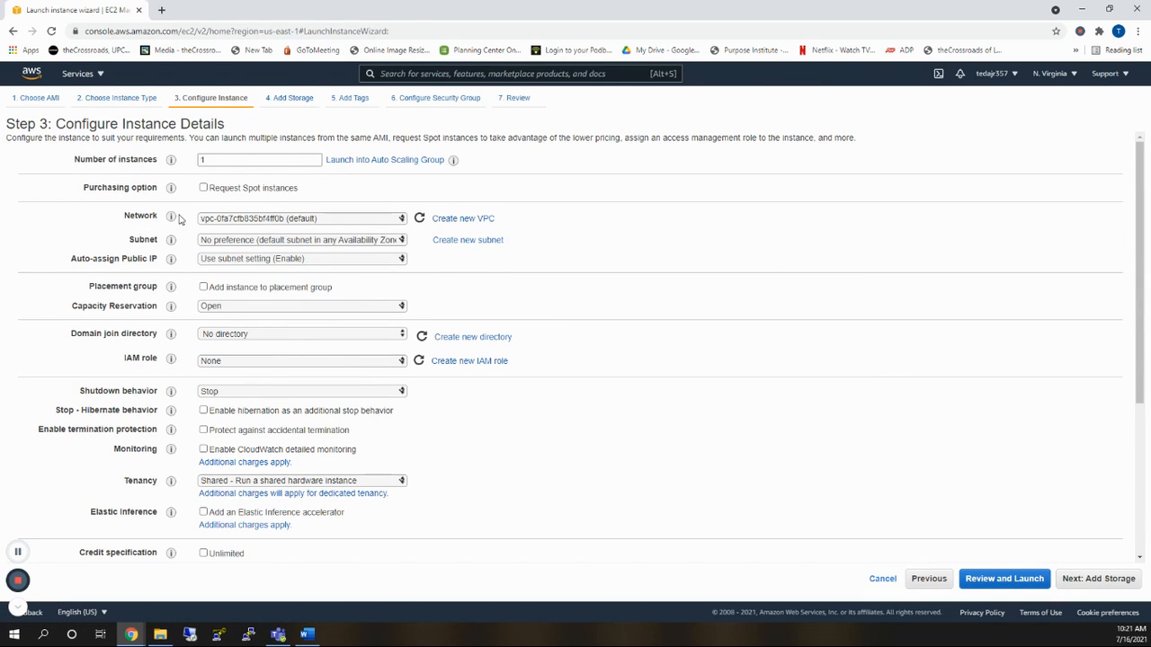
# Keep the default VPC as the instance's network and accept the remaining instance details and default storage.
pyautogui.click(361, 223)
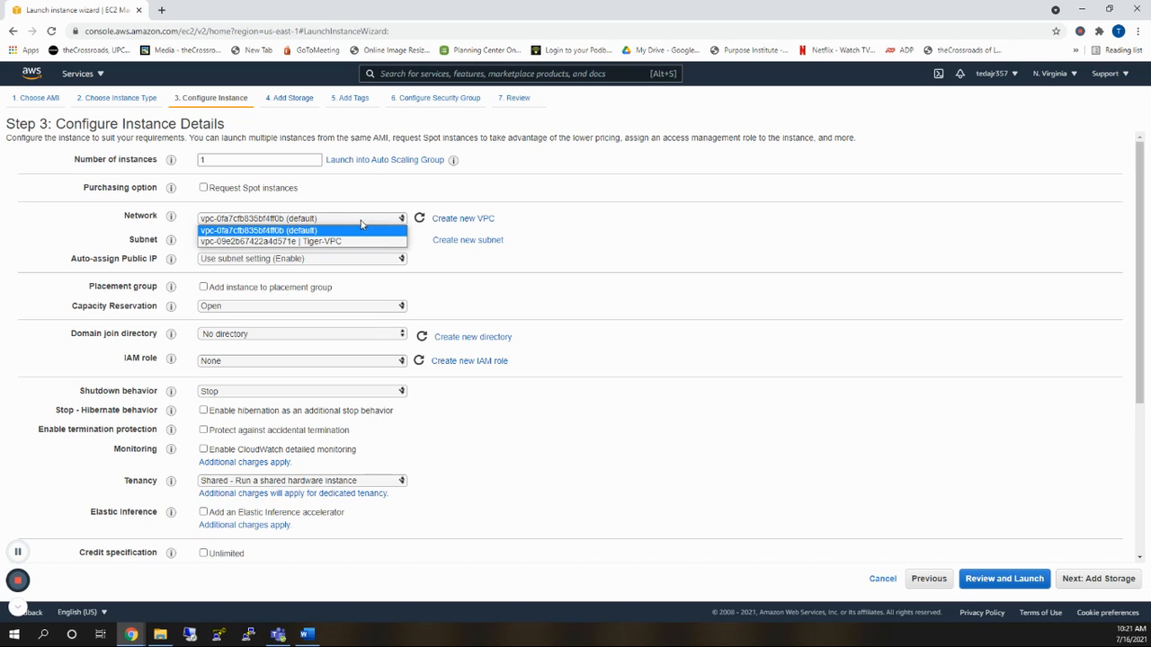
pyautogui.click(317, 231)
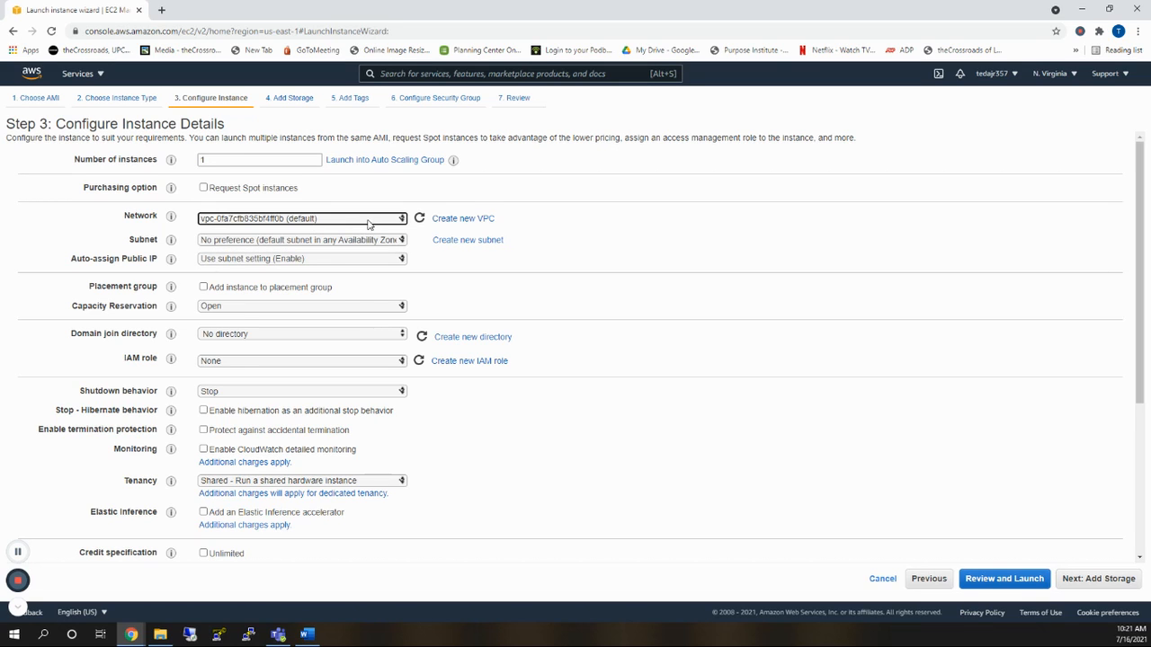
pyautogui.click(354, 224)
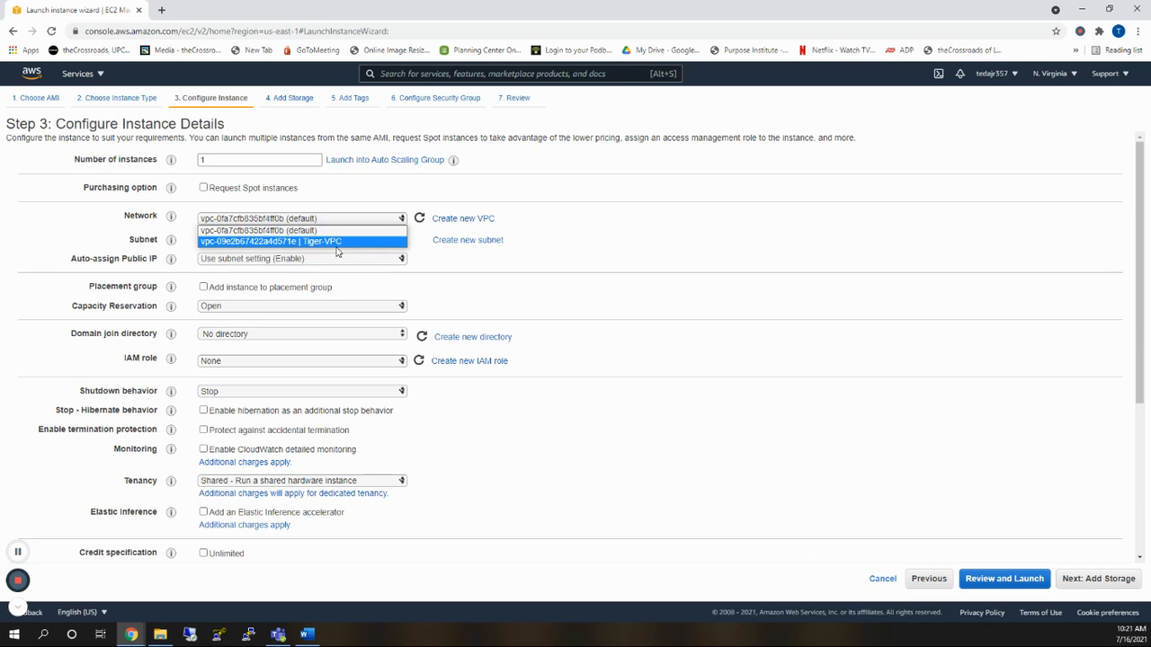
pyautogui.click(282, 232)
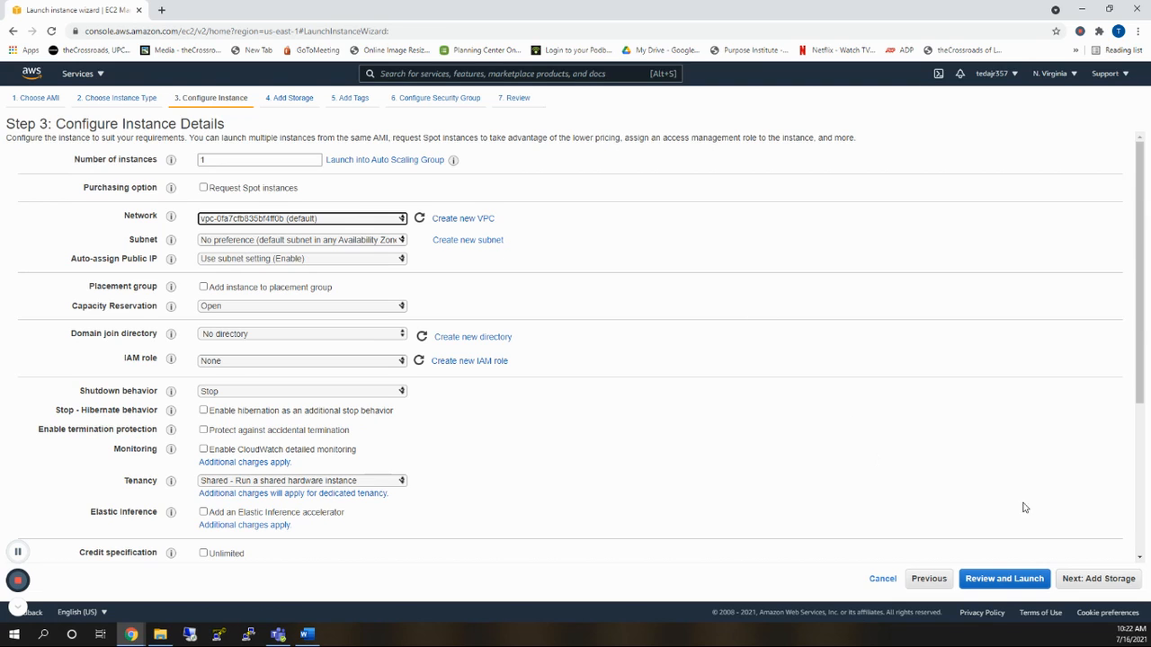
pyautogui.click(1084, 578)
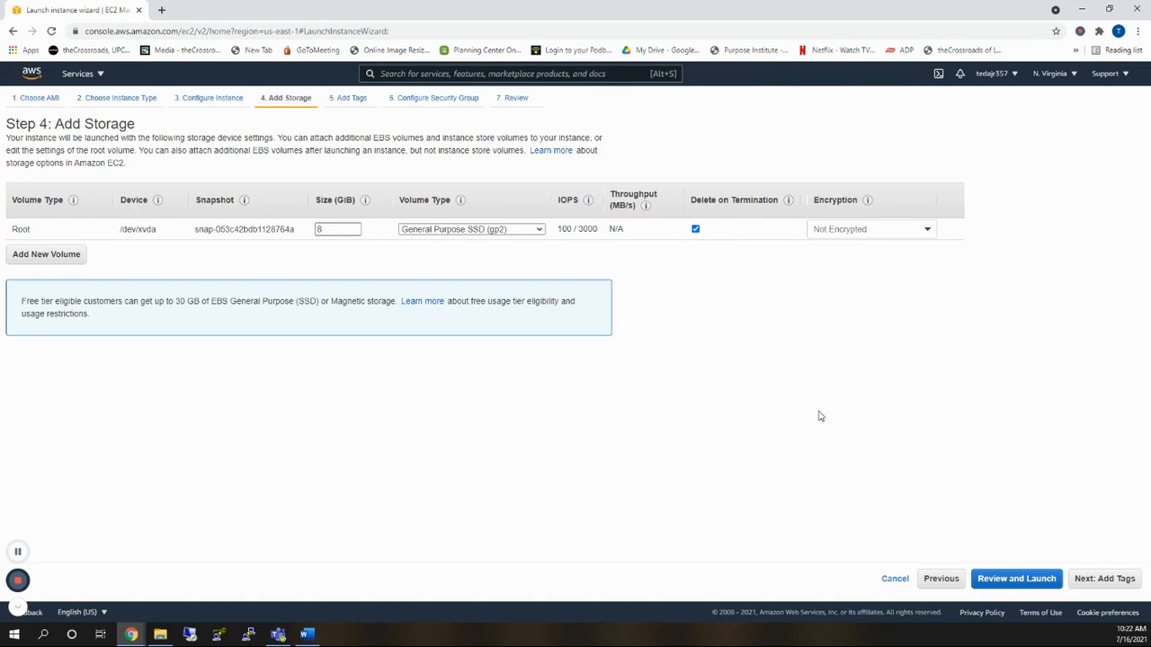
pyautogui.click(1104, 580)
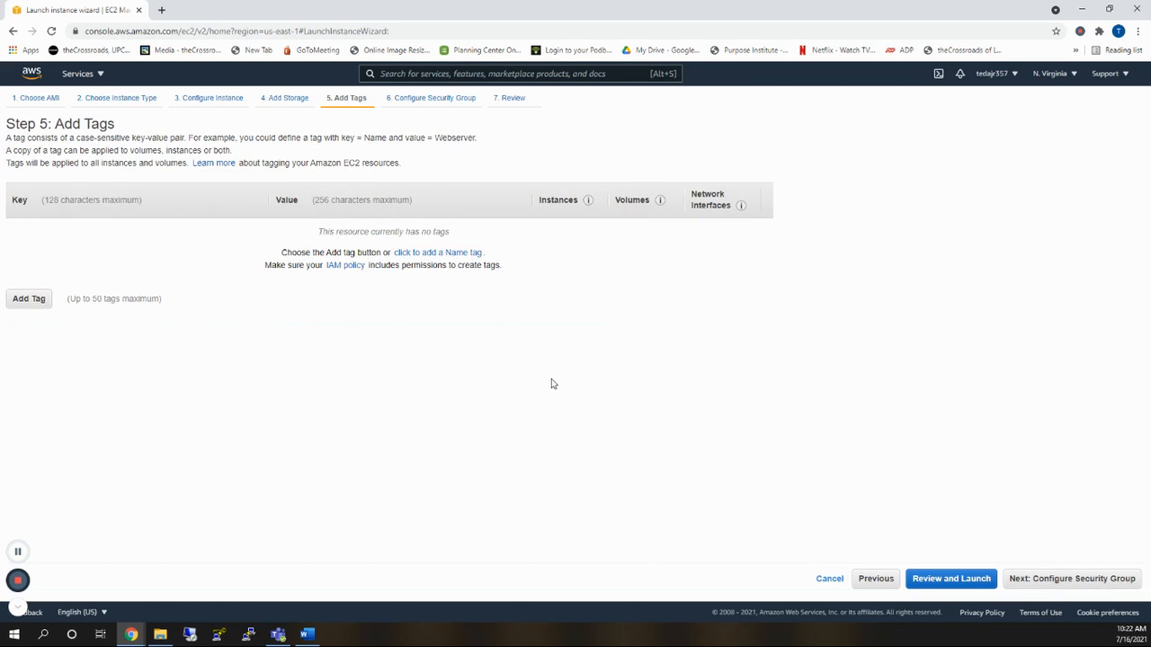
# Add an instance tag with the key Name and the value Linuxvm.
pyautogui.click(39, 299)
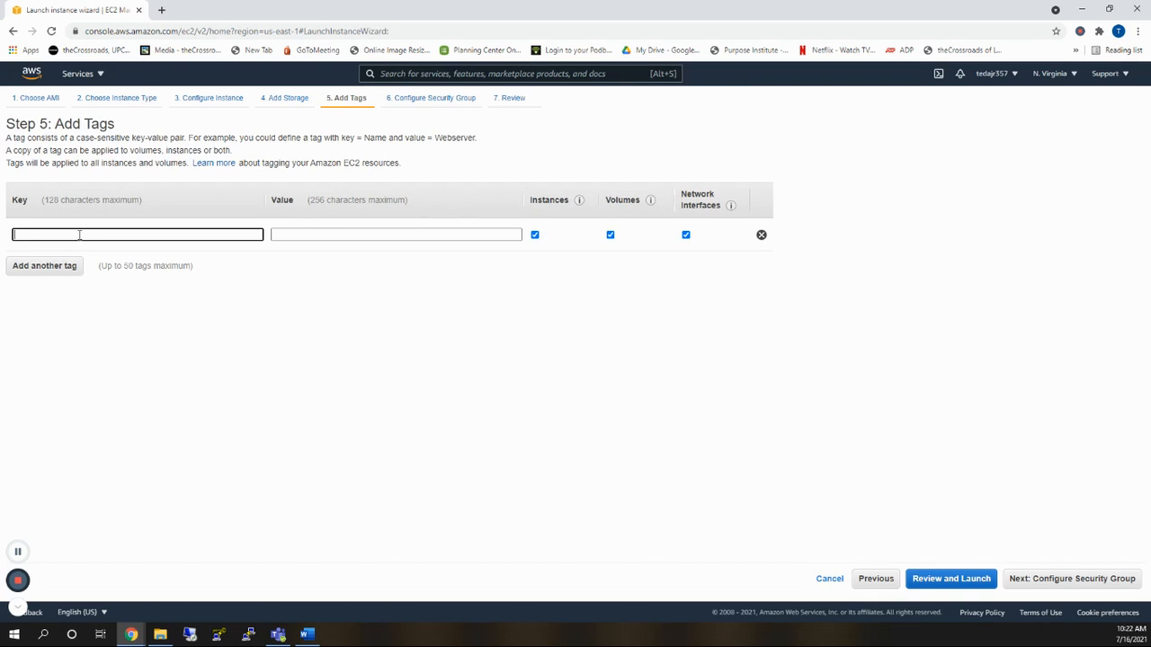
pyautogui.write('Name')
pyautogui.press('Tab')
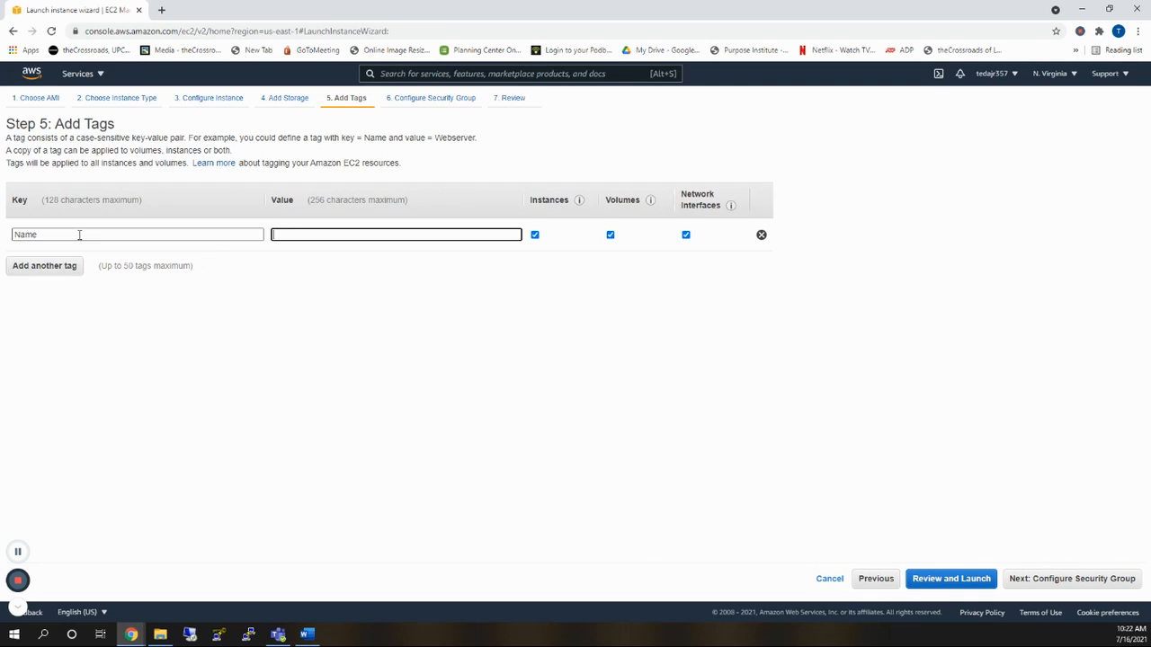
pyautogui.write('Linuxvm')
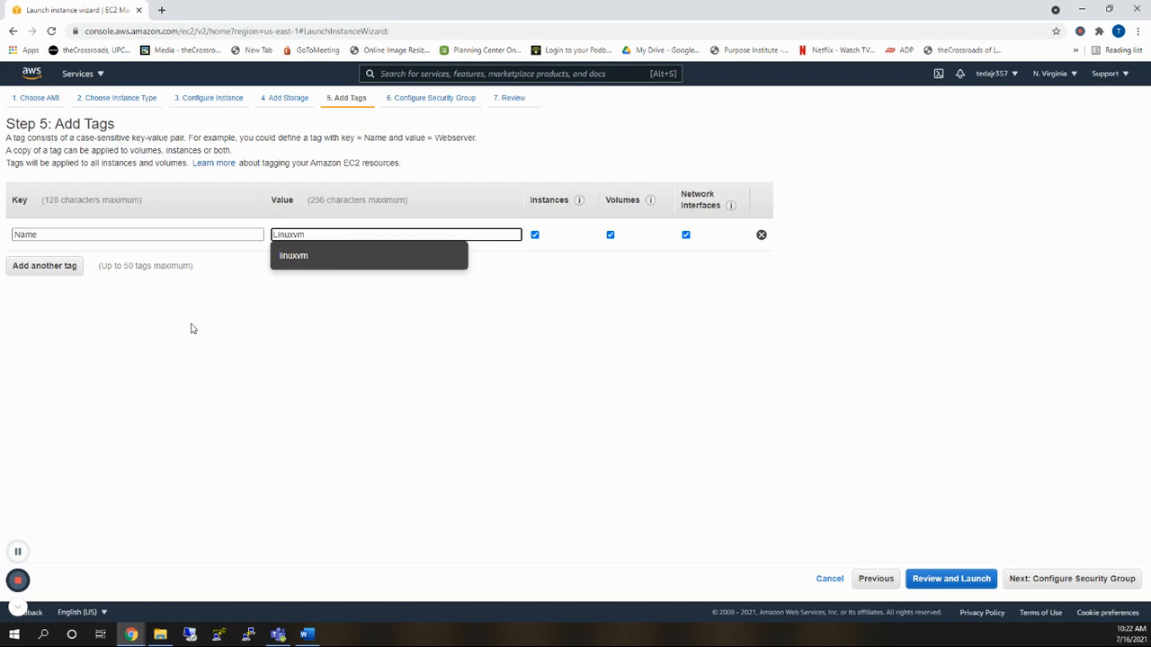
pyautogui.click(272, 396)
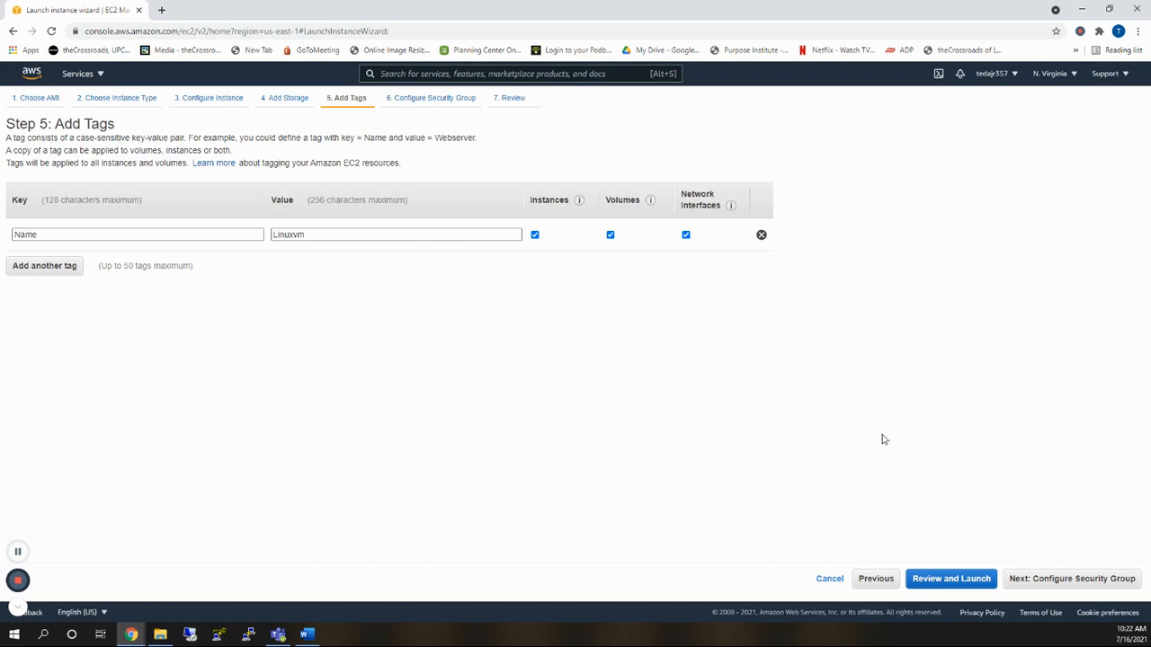
# Accept the proposed new security group with its SSH rule and review the instance launch summary.
pyautogui.click(1067, 580)
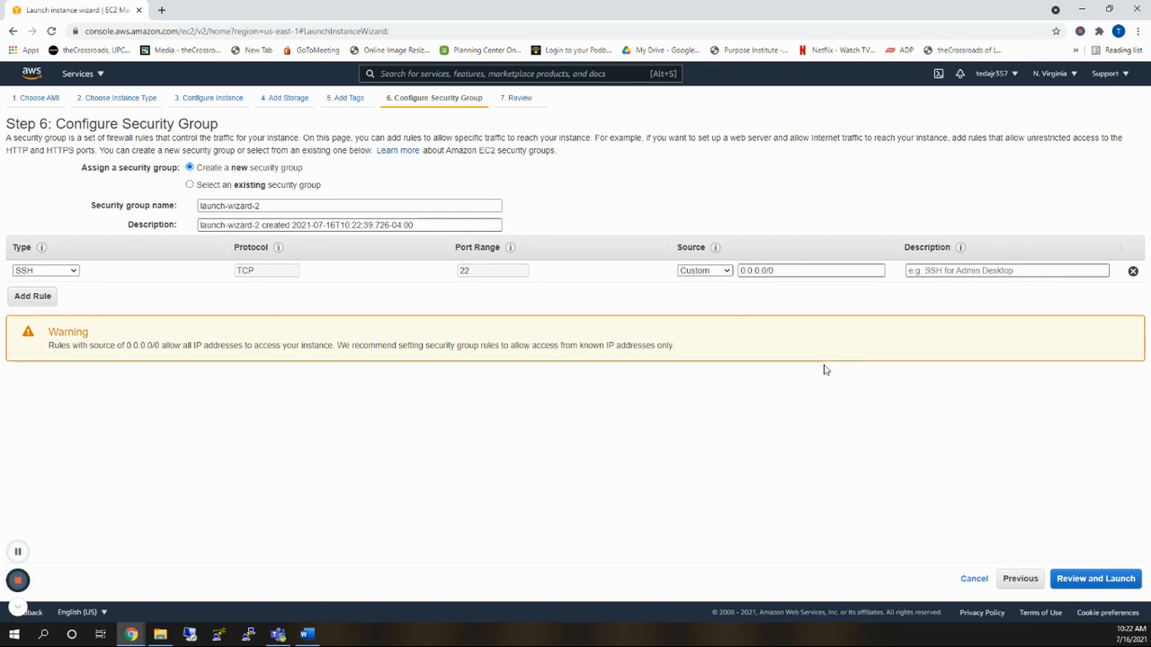
pyautogui.click(1095, 580)
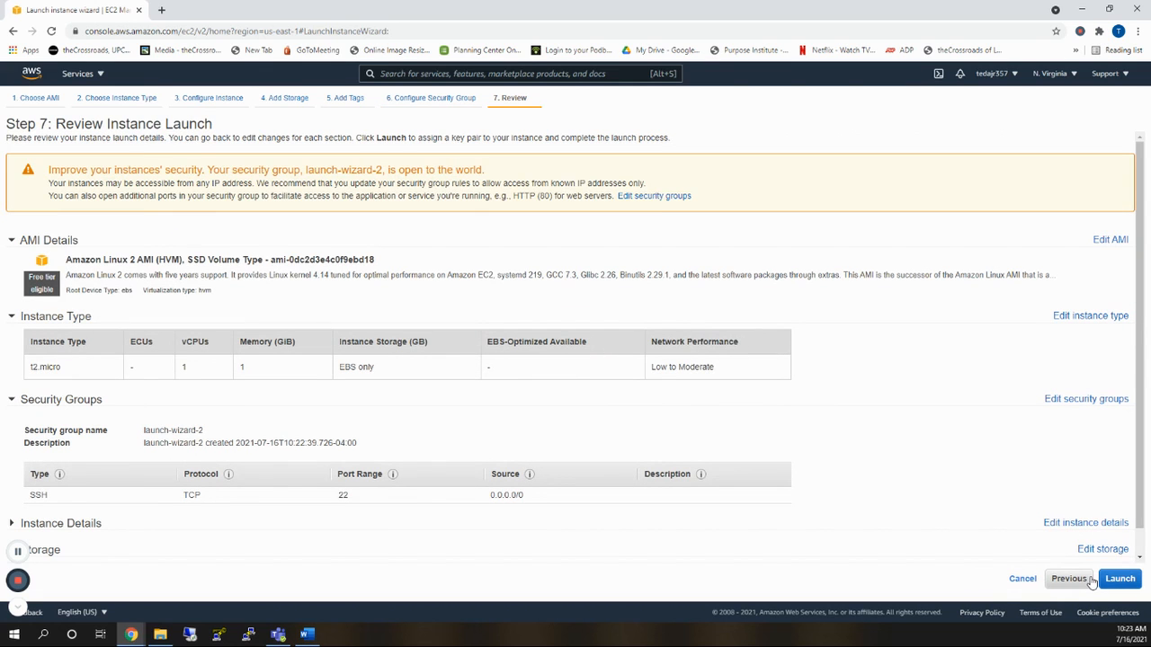
pyautogui.scroll(-1, 836, 420)
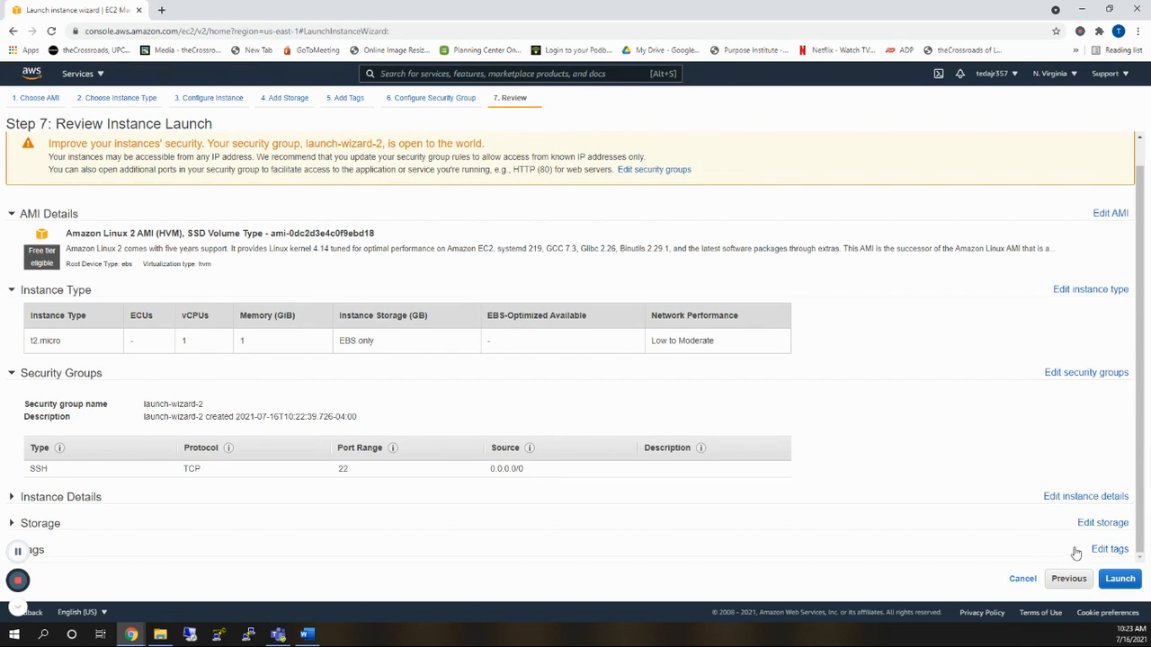
# Launch the instance with the existing class key pair, acknowledging access to its private key file, and return to the Instances list.
pyautogui.click(1120, 580)
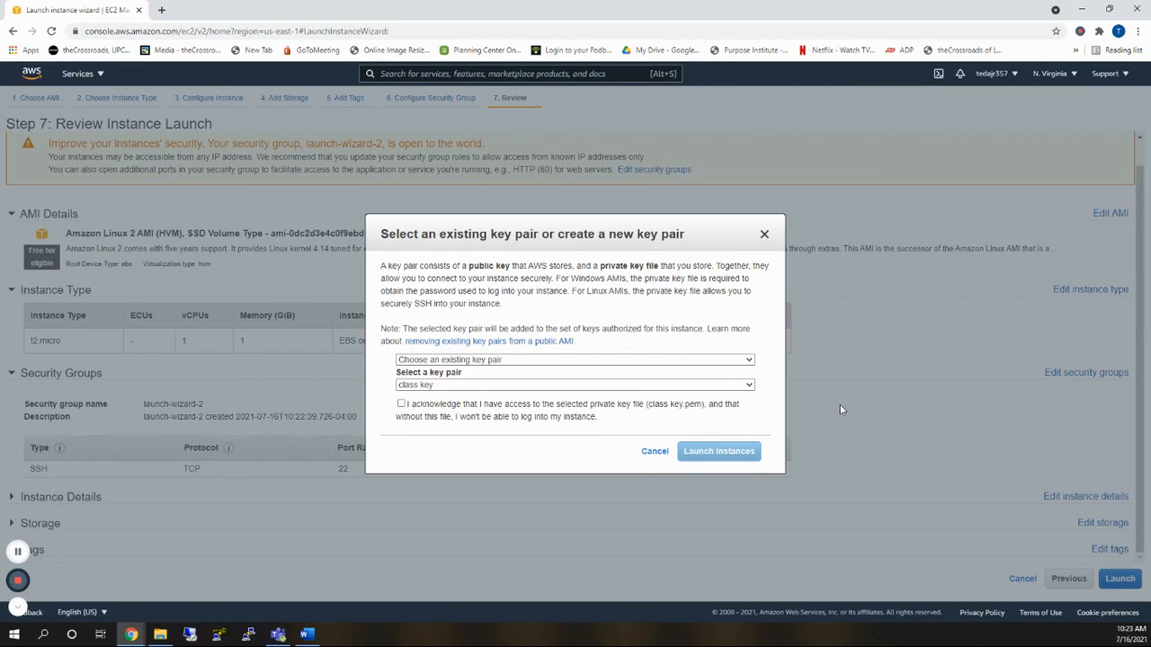
pyautogui.click(747, 361)
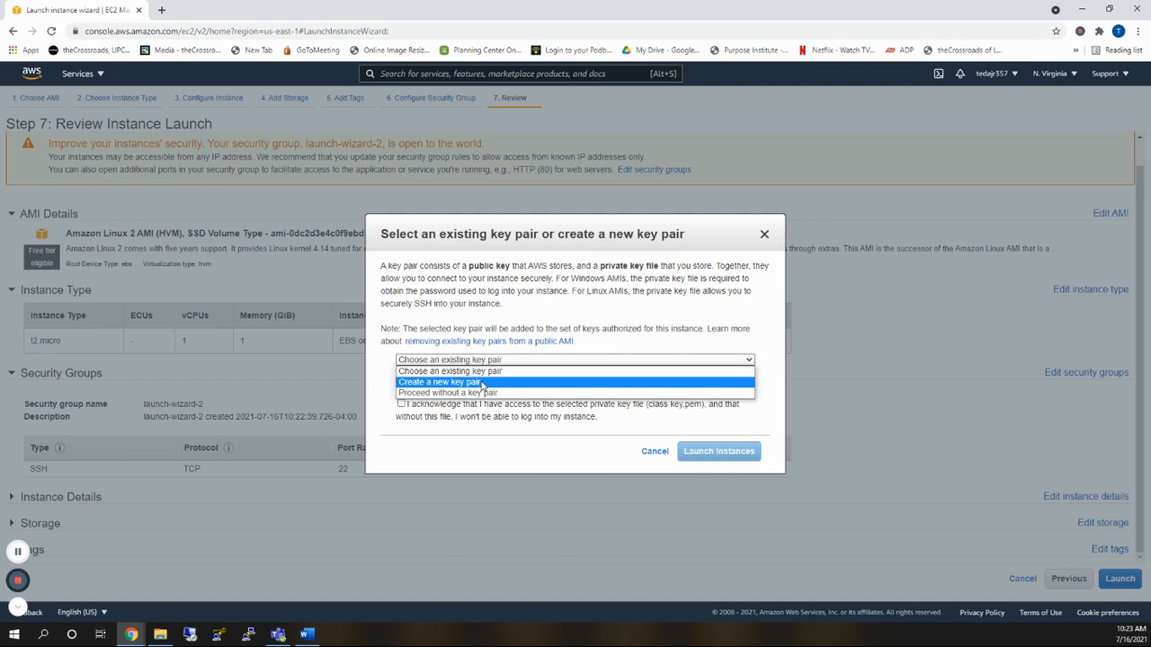
pyautogui.click(454, 371)
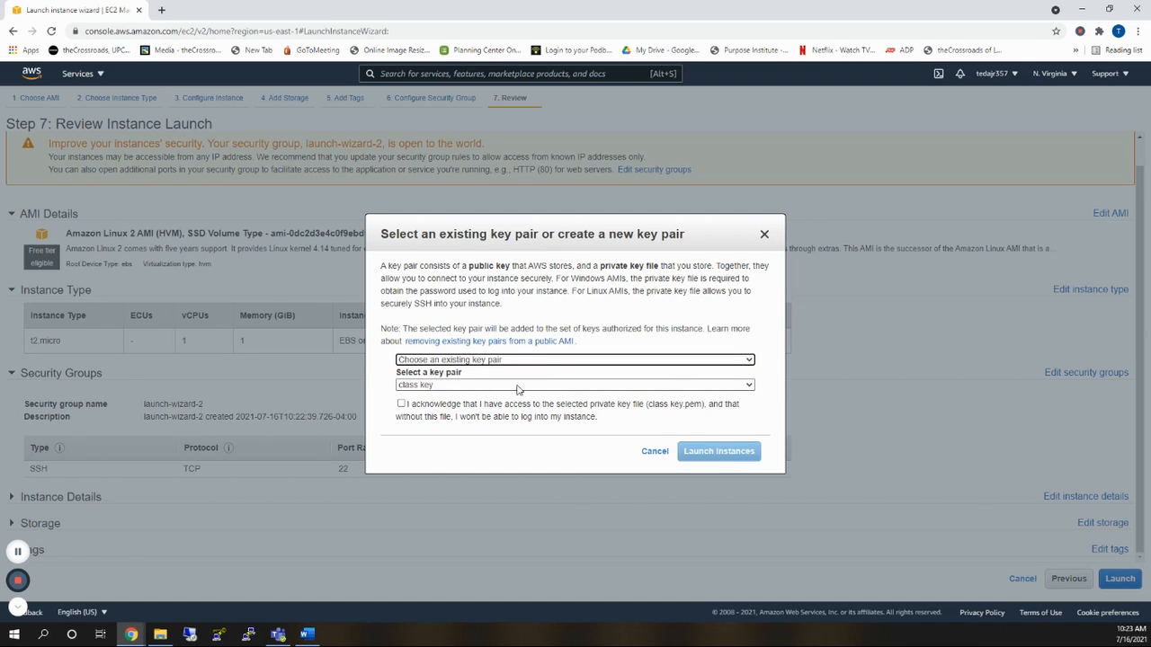
pyautogui.click(401, 404)
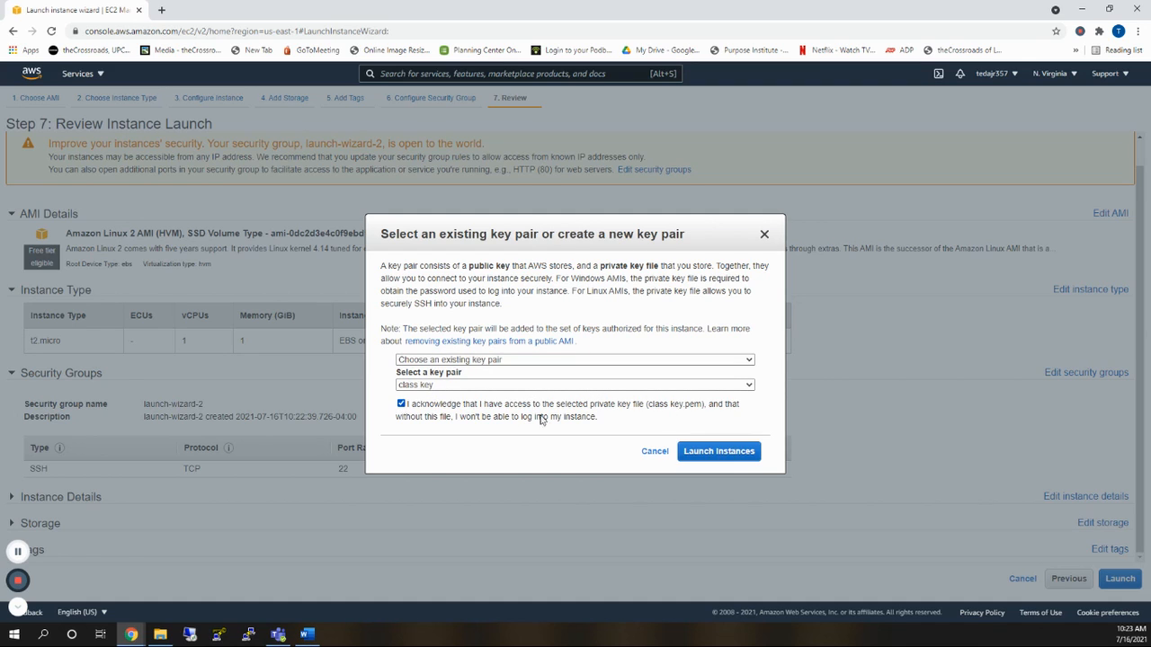
pyautogui.click(717, 453)
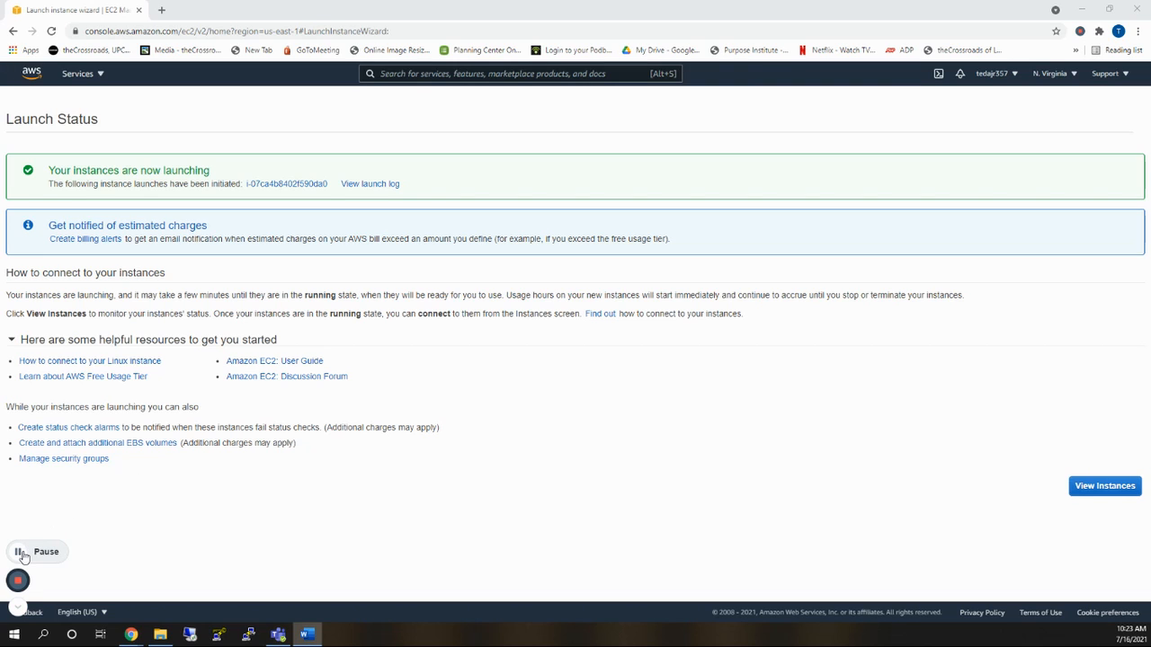
pyautogui.click(1113, 488)
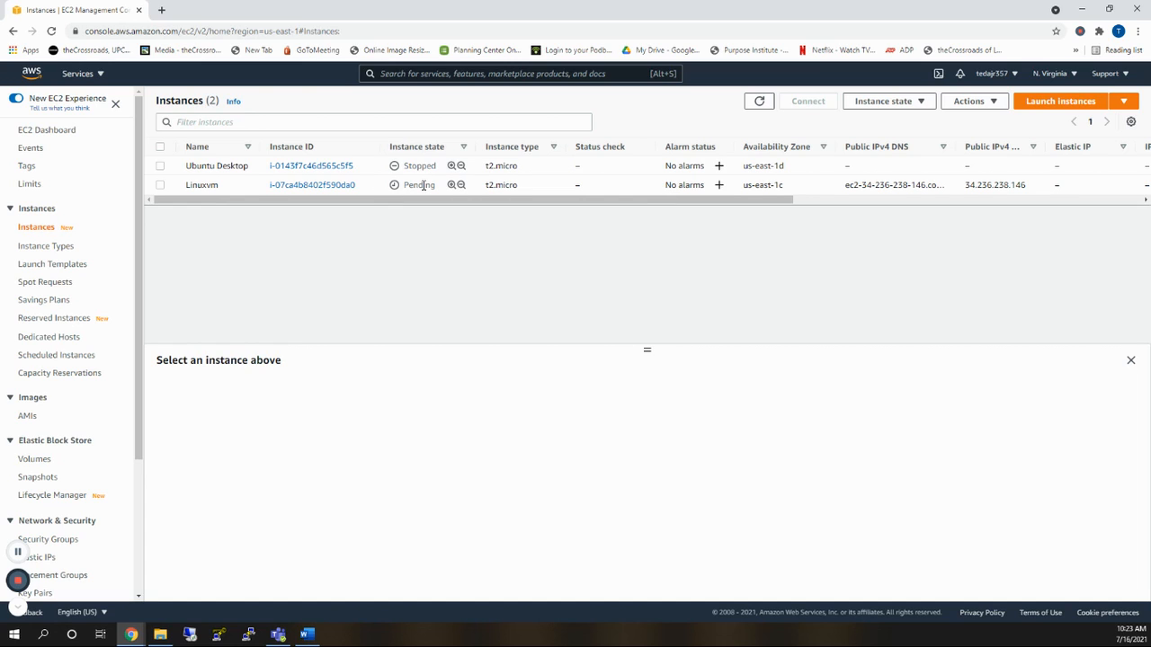
# Refresh the instances list until Linuxvm is running and open its SSH client connection instructions.
pyautogui.click(760, 103)
pyautogui.click(760, 102)
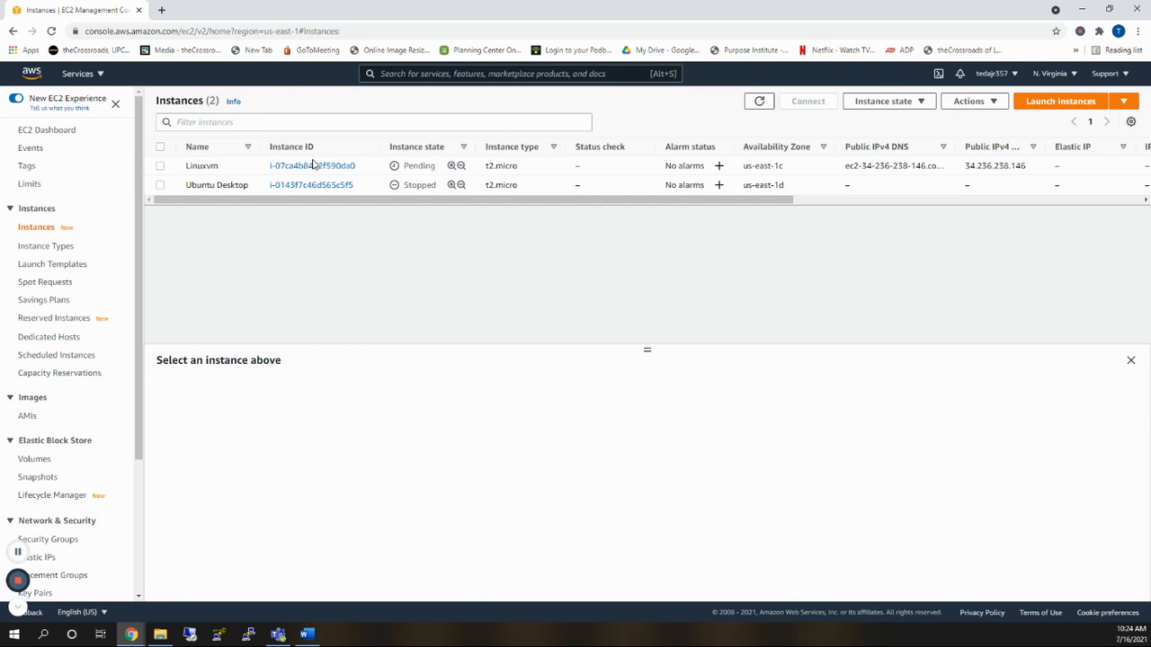
pyautogui.click(160, 167)
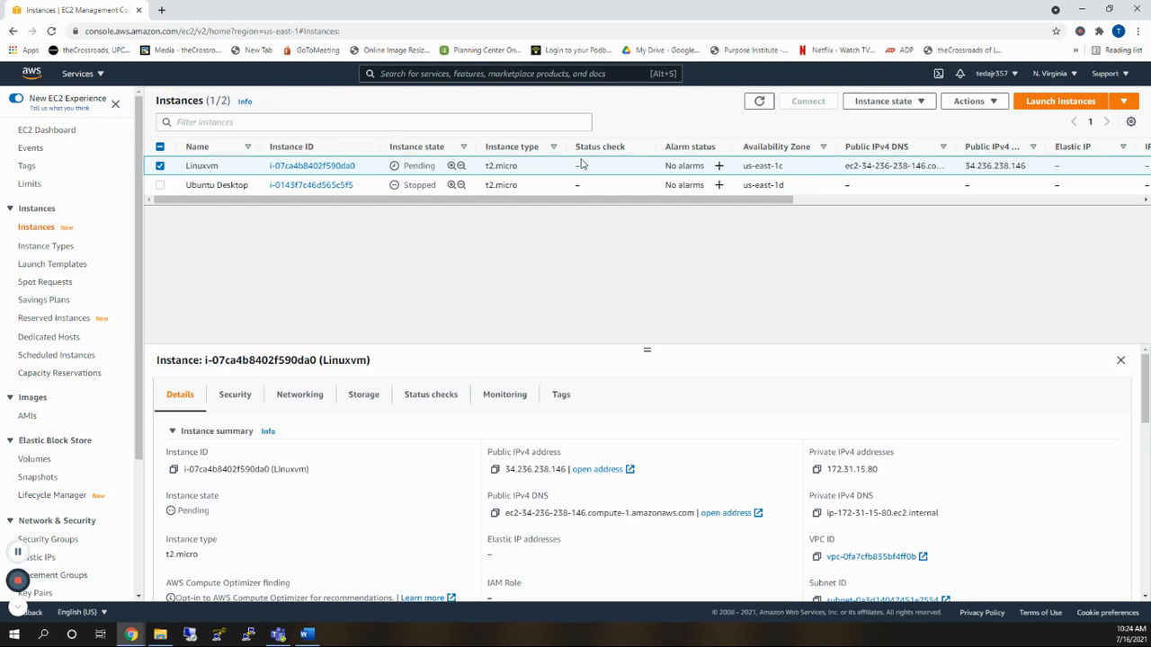
pyautogui.click(759, 102)
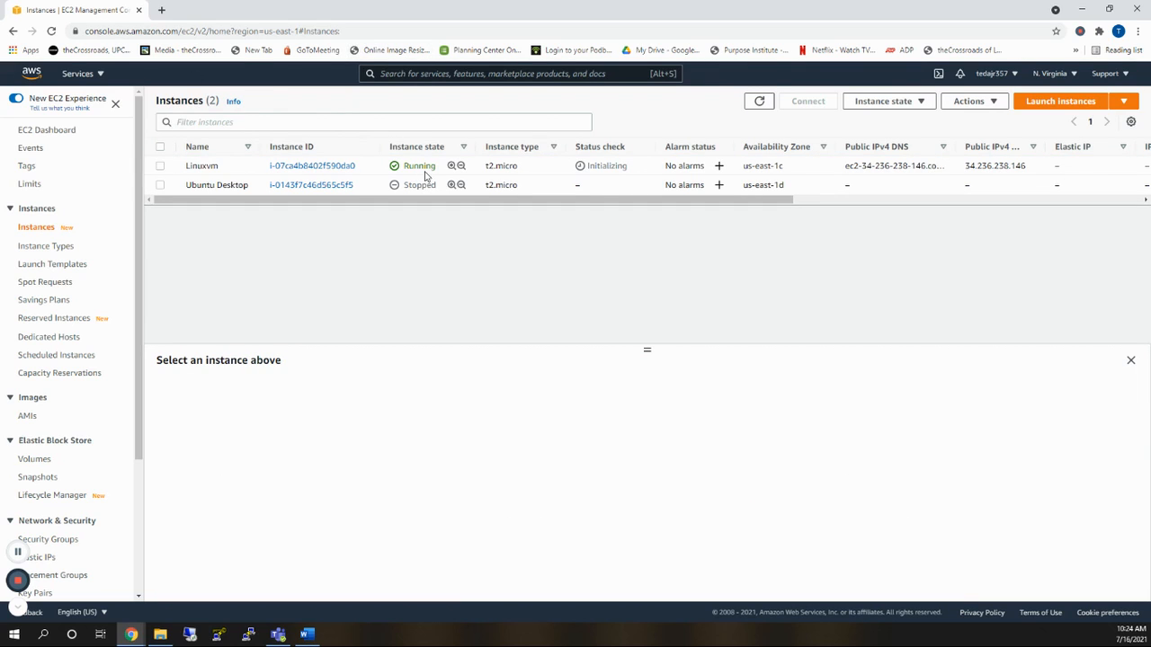
pyautogui.click(160, 167)
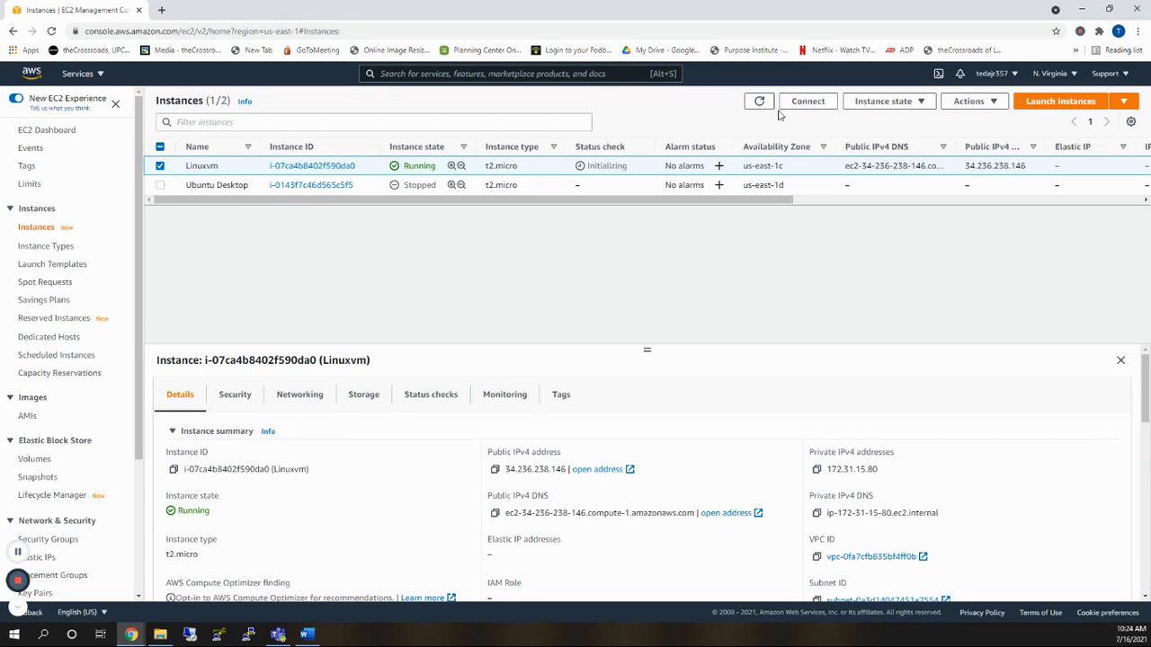
pyautogui.click(814, 104)
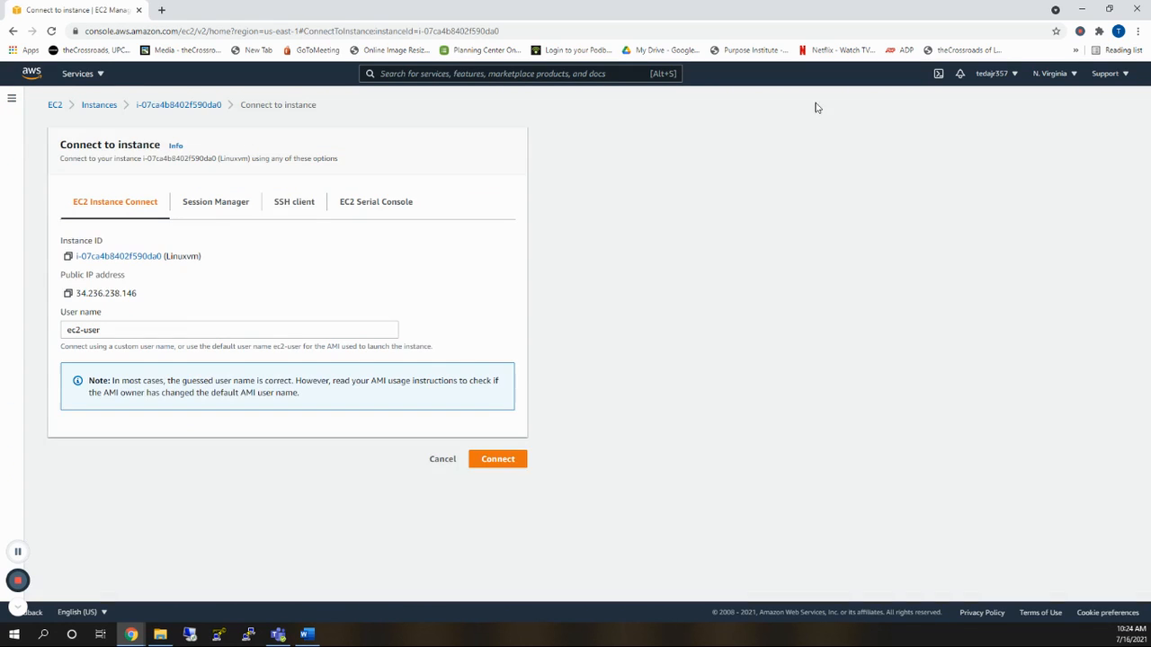
pyautogui.click(297, 211)
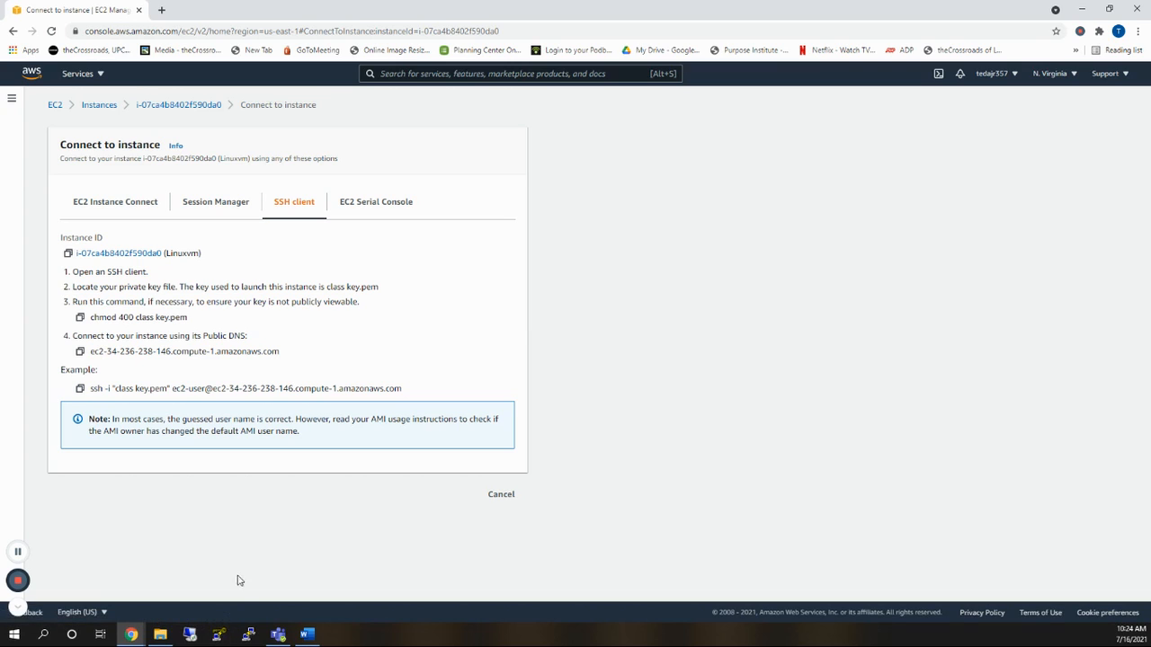
# Switch to PuTTYgen and load the existing private key classkey.pem from Downloads, with all file types listed.
pyautogui.click(217, 634)
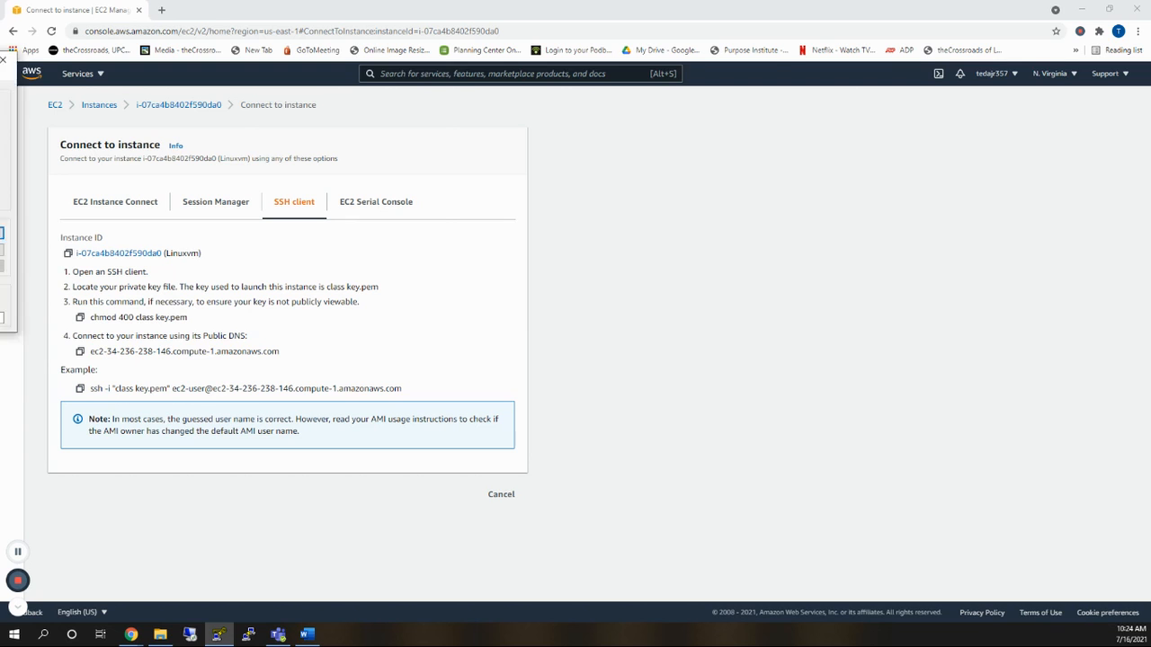
pyautogui.moveTo(618, 41); pyautogui.dragTo(791, 90)
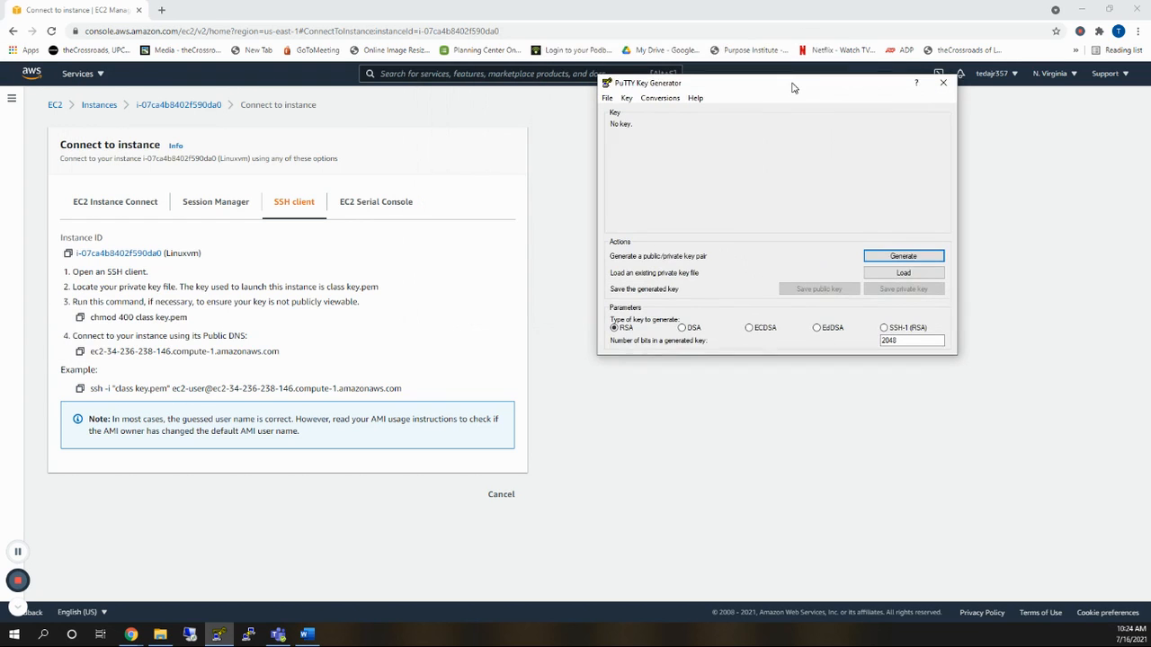
pyautogui.click(907, 275)
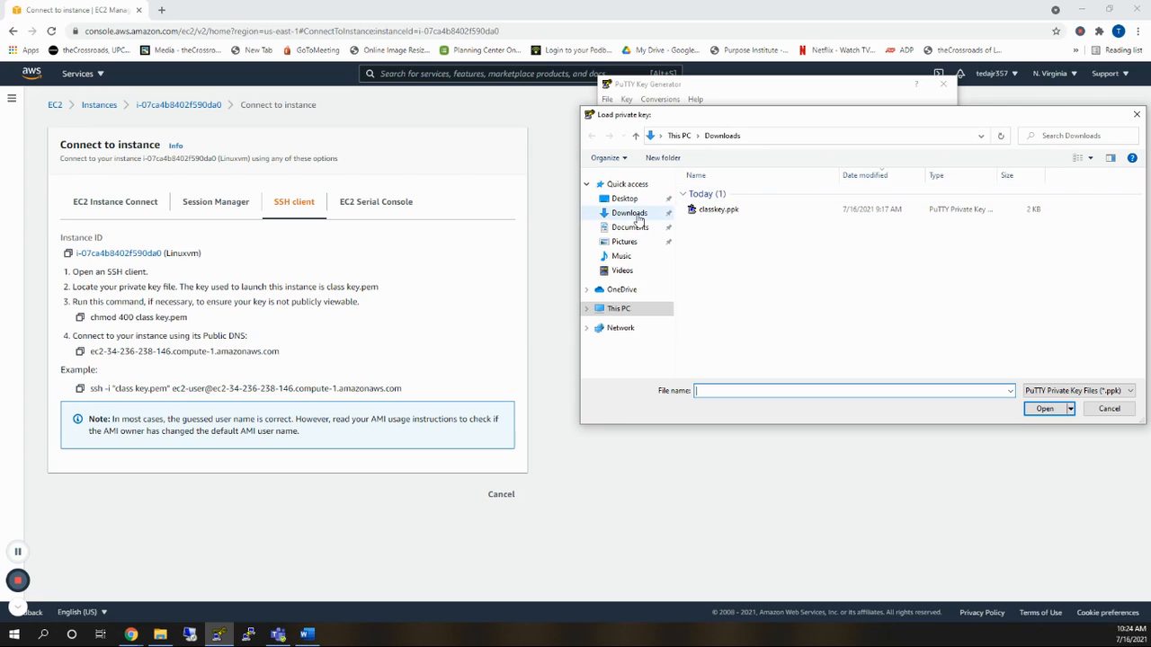
pyautogui.click(634, 216)
pyautogui.click(1126, 397)
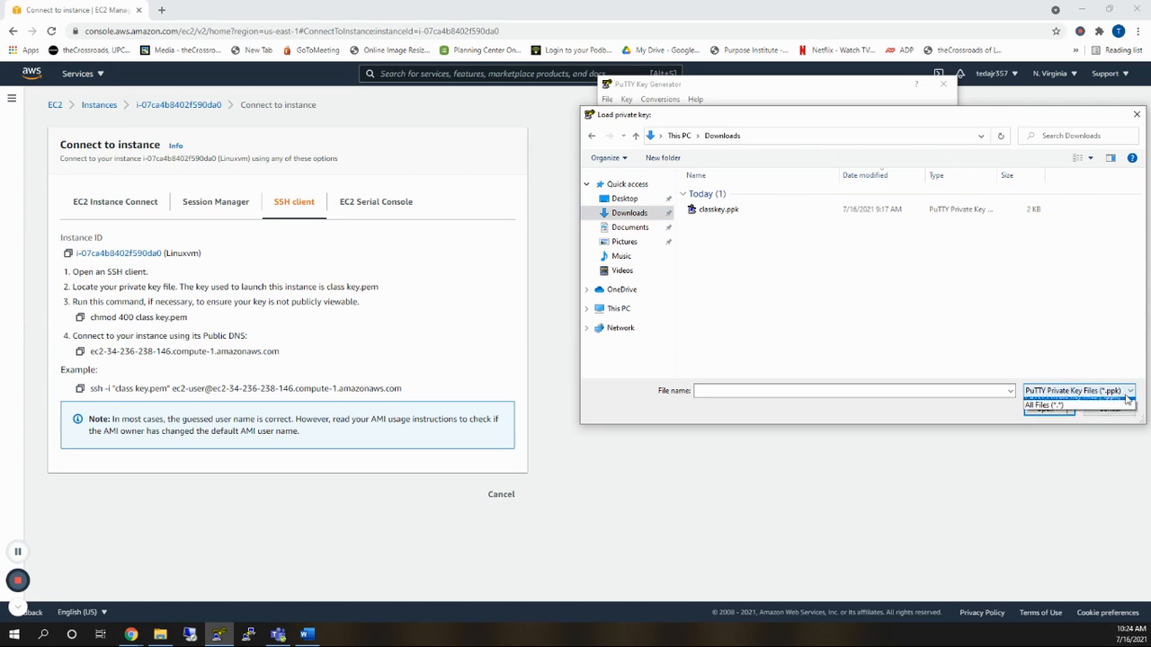
pyautogui.click(1075, 412)
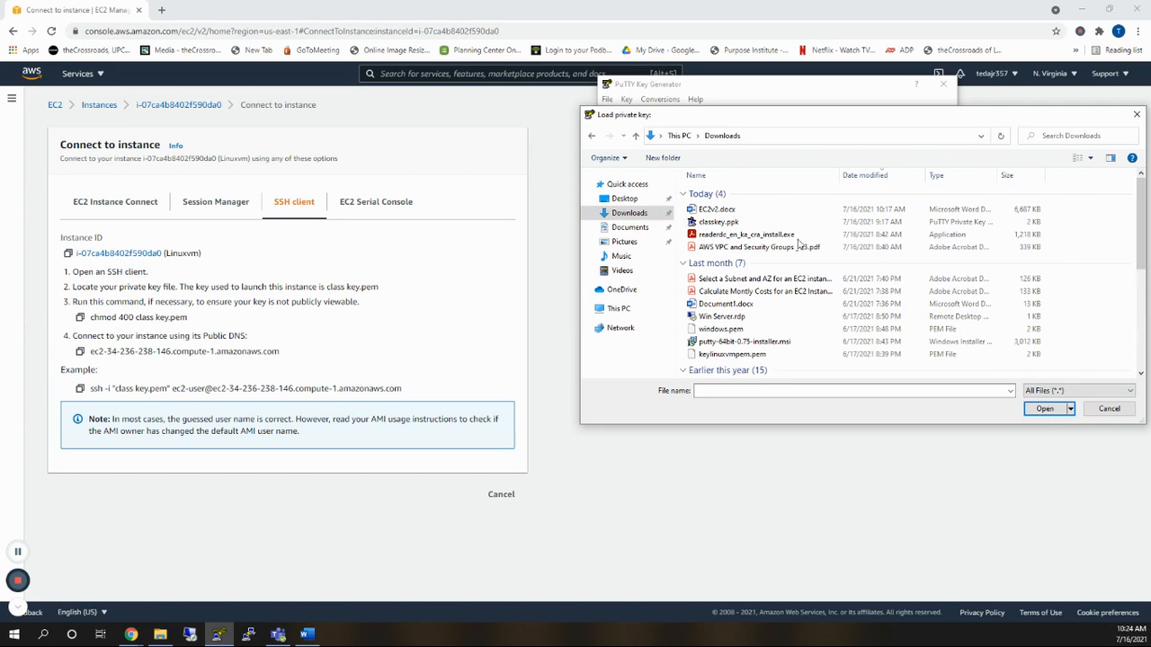
pyautogui.scroll(-3, 791, 293)
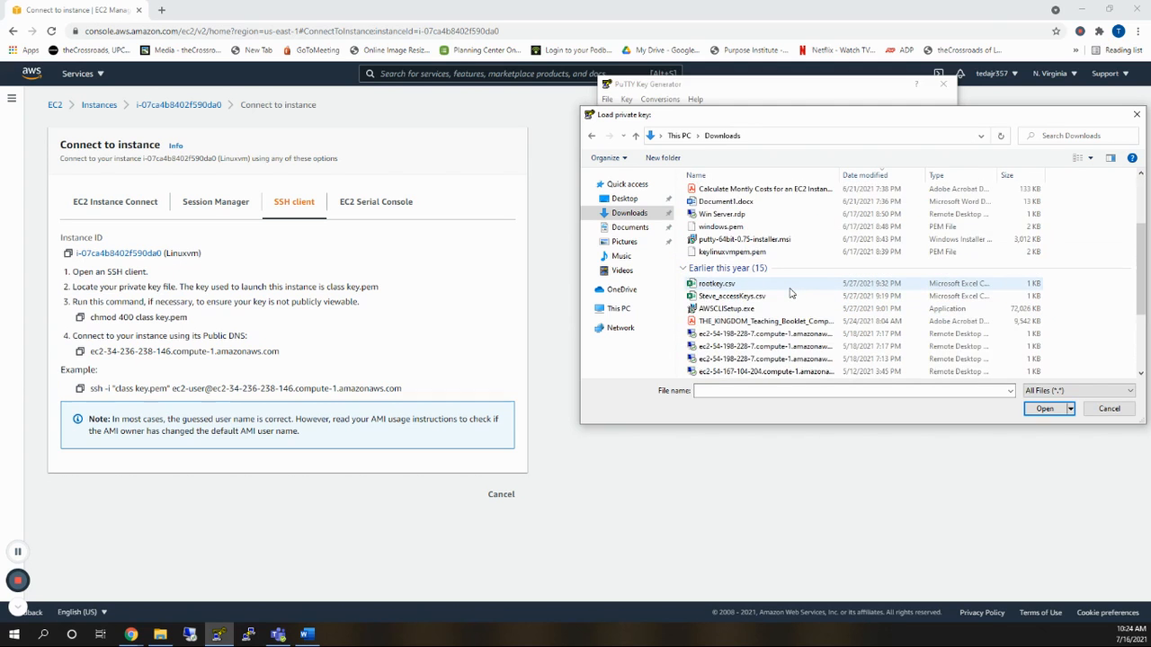
pyautogui.scroll(-3, 791, 293)
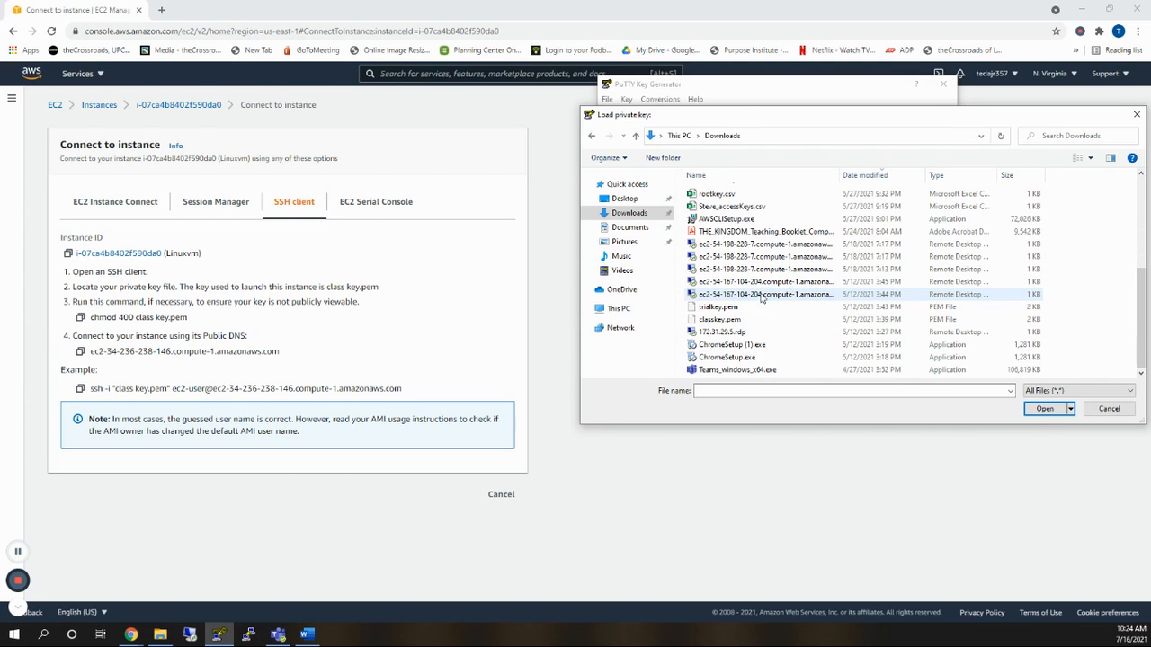
pyautogui.click(730, 320)
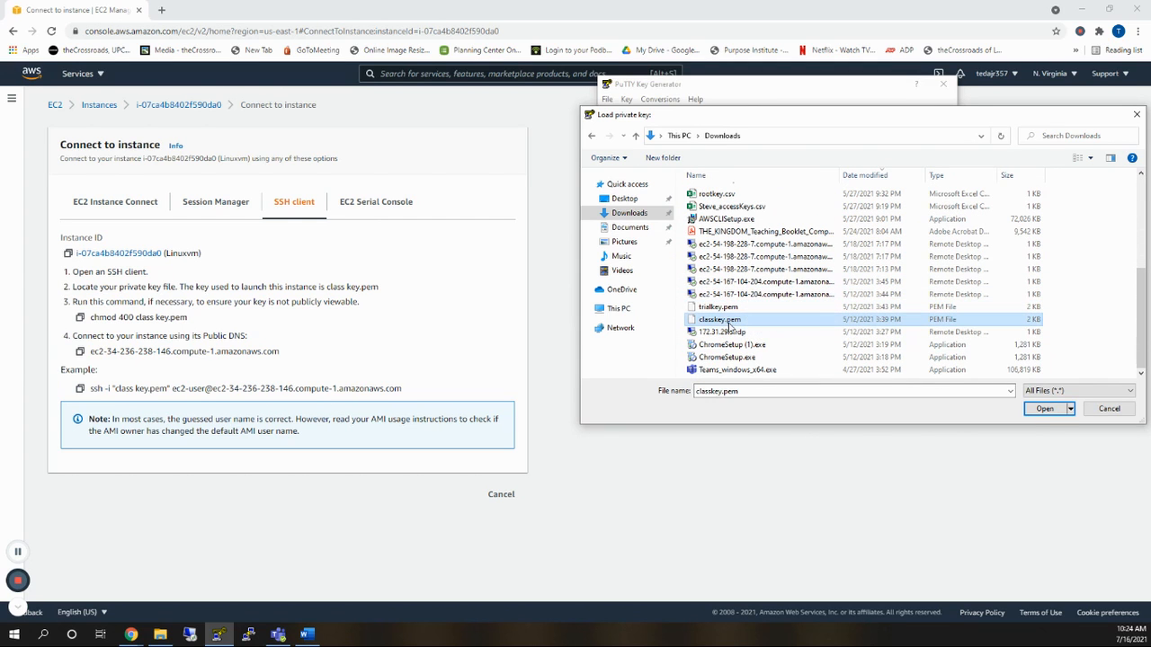
pyautogui.click(1045, 411)
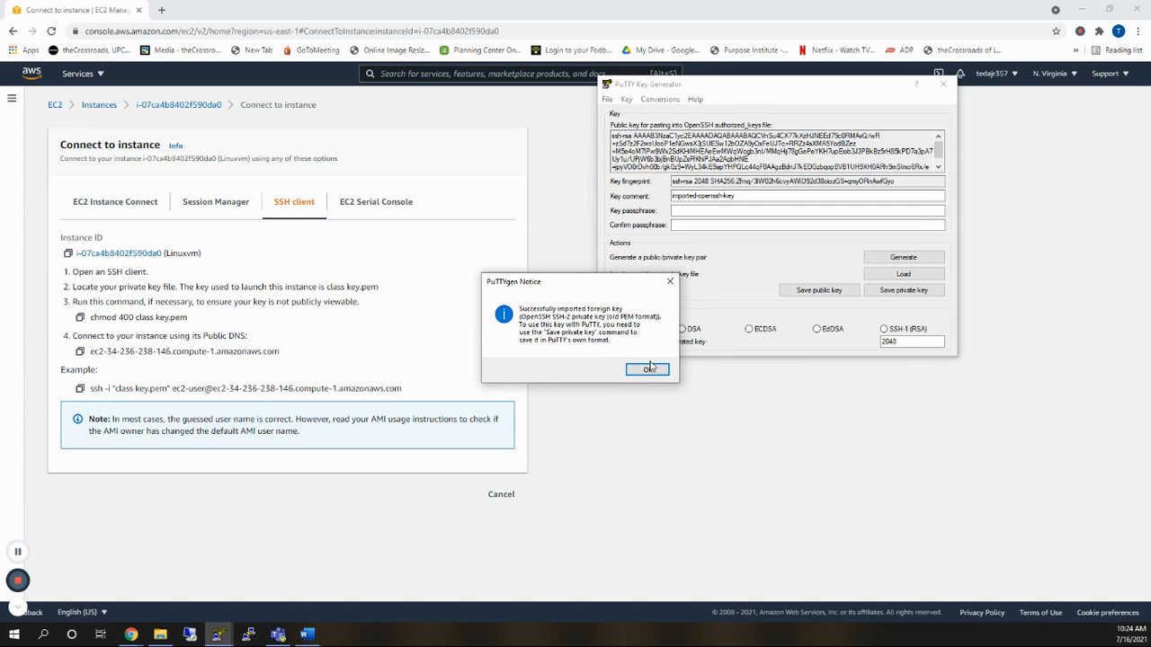
pyautogui.click(649, 370)
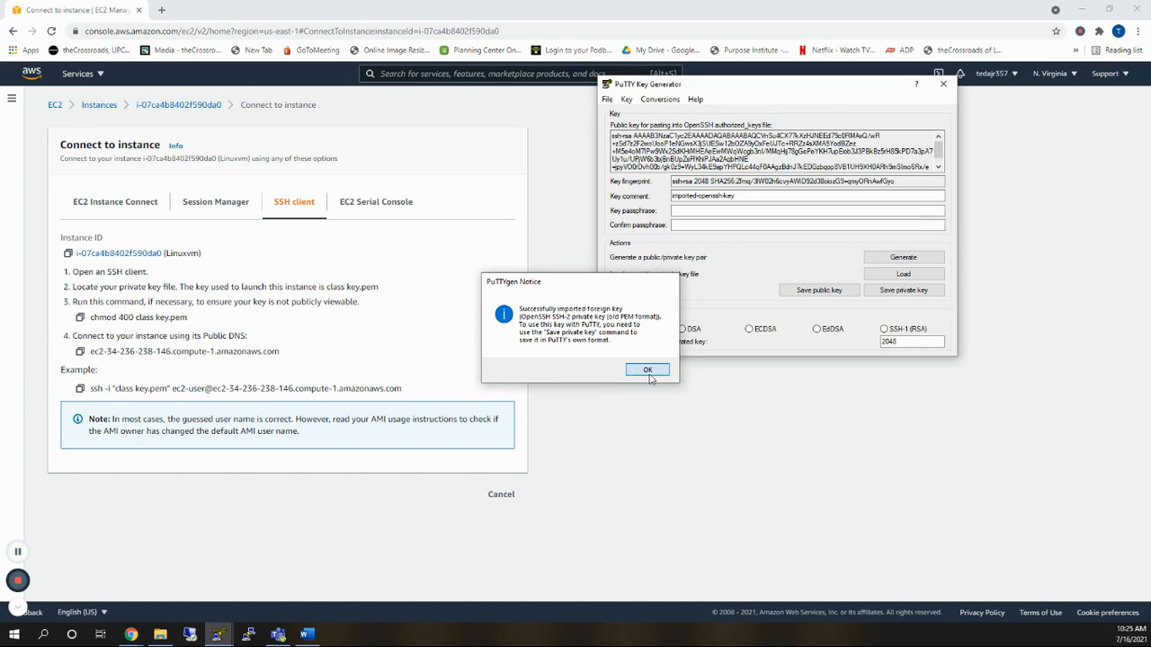
# Save the private key without a passphrase as classkey in Downloads, replacing the existing classkey.ppk, and close PuTTYgen.
pyautogui.click(904, 291)
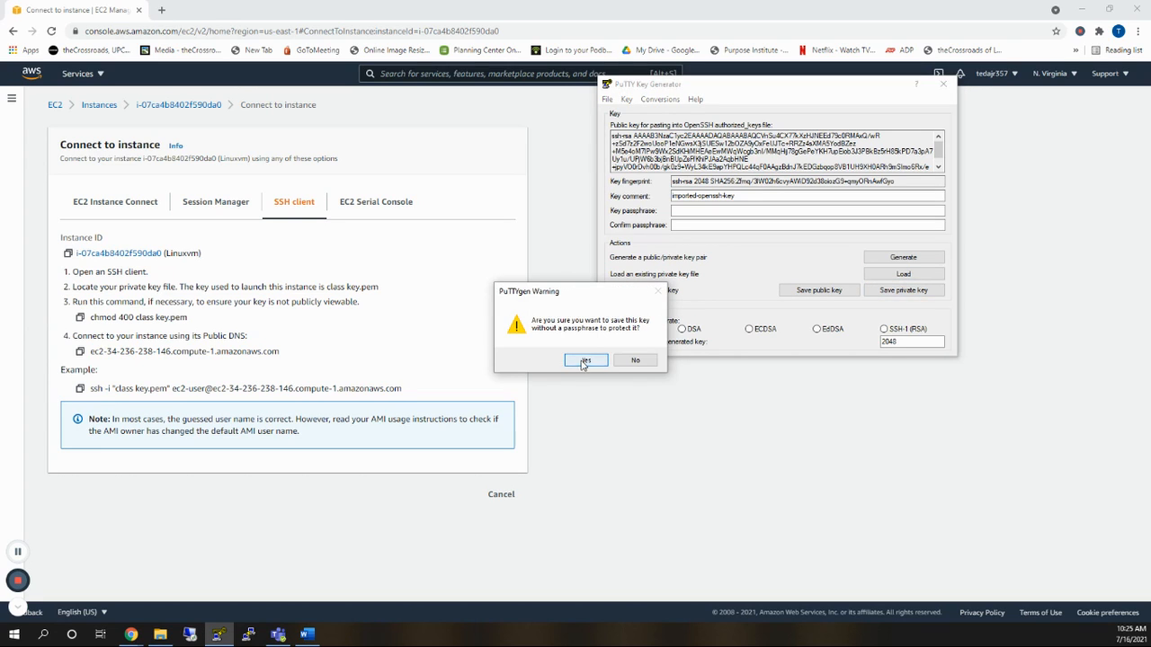
pyautogui.click(586, 361)
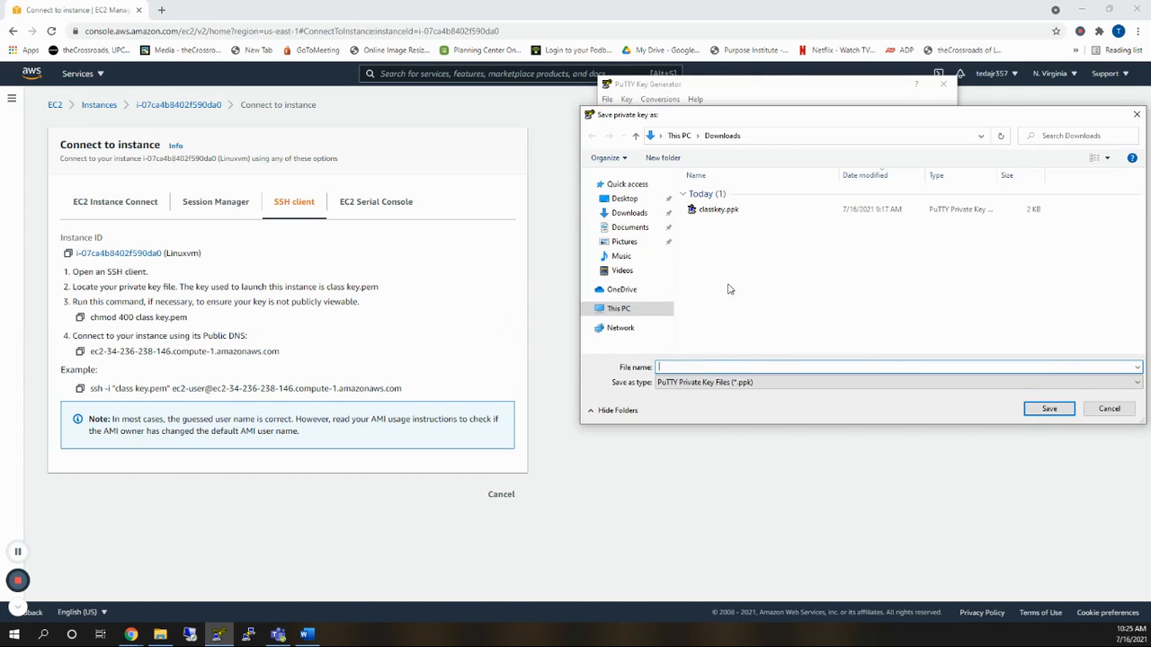
pyautogui.click(629, 213)
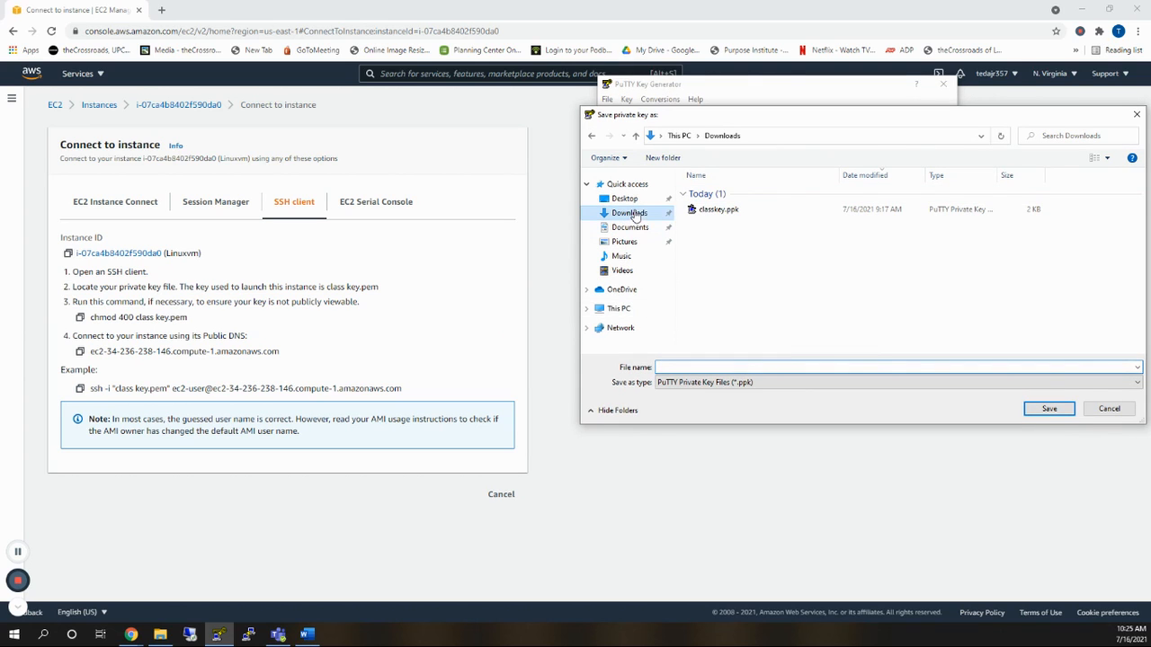
pyautogui.click(678, 367)
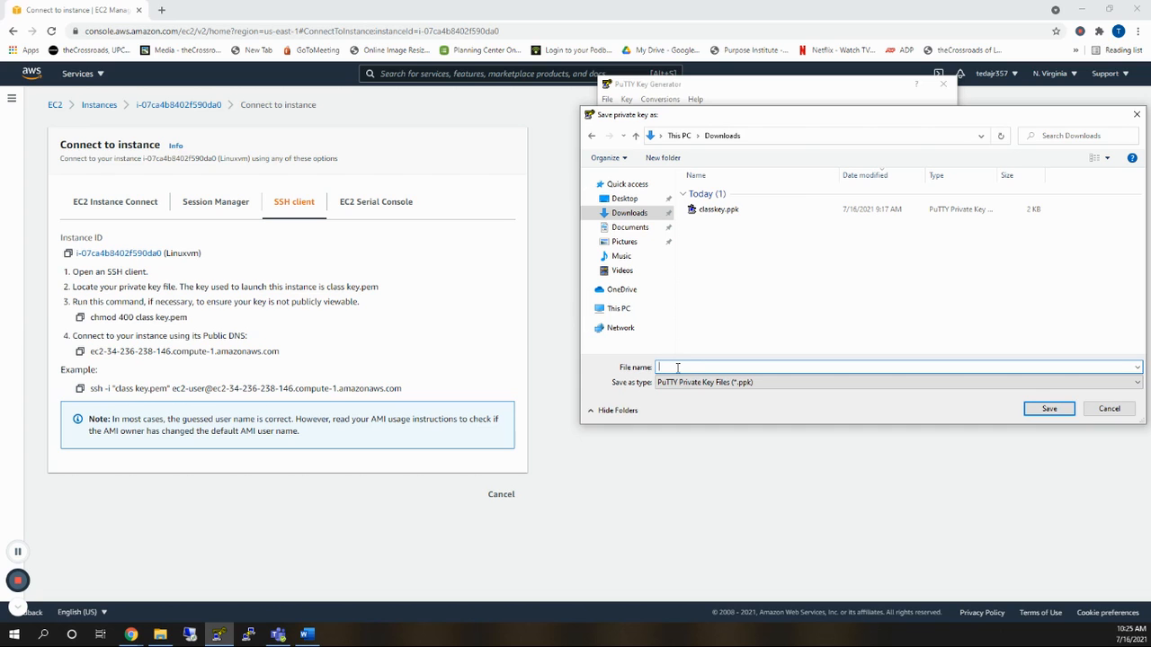
pyautogui.write('classke')
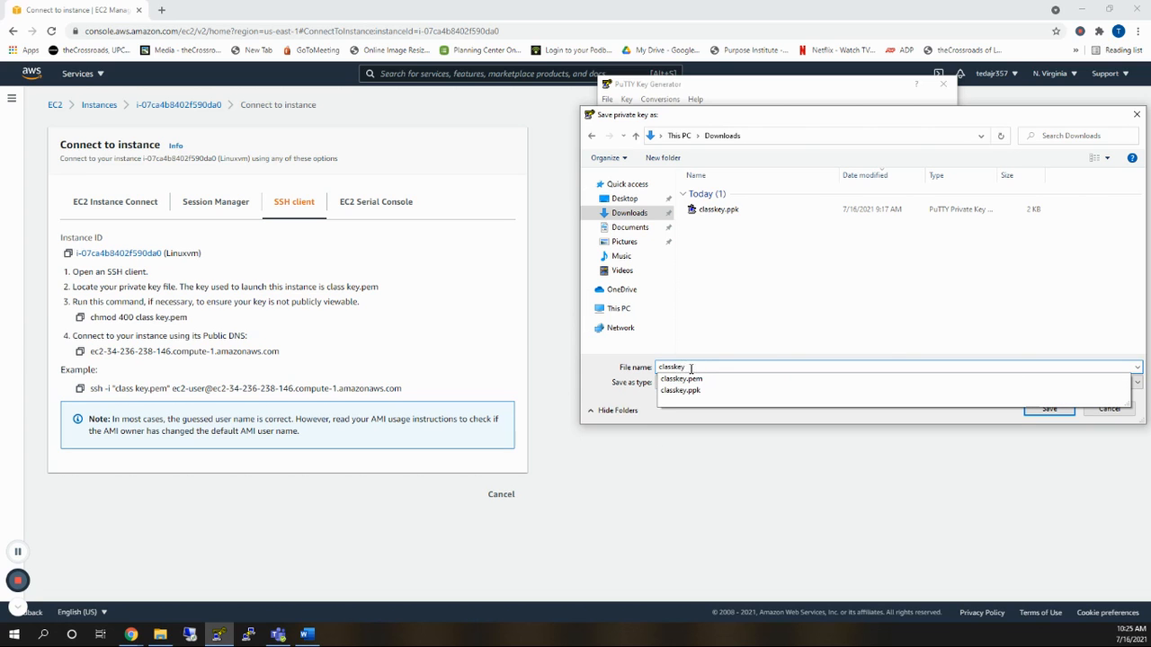
pyautogui.write('y')
pyautogui.press('Return')
pyautogui.click(592, 362)
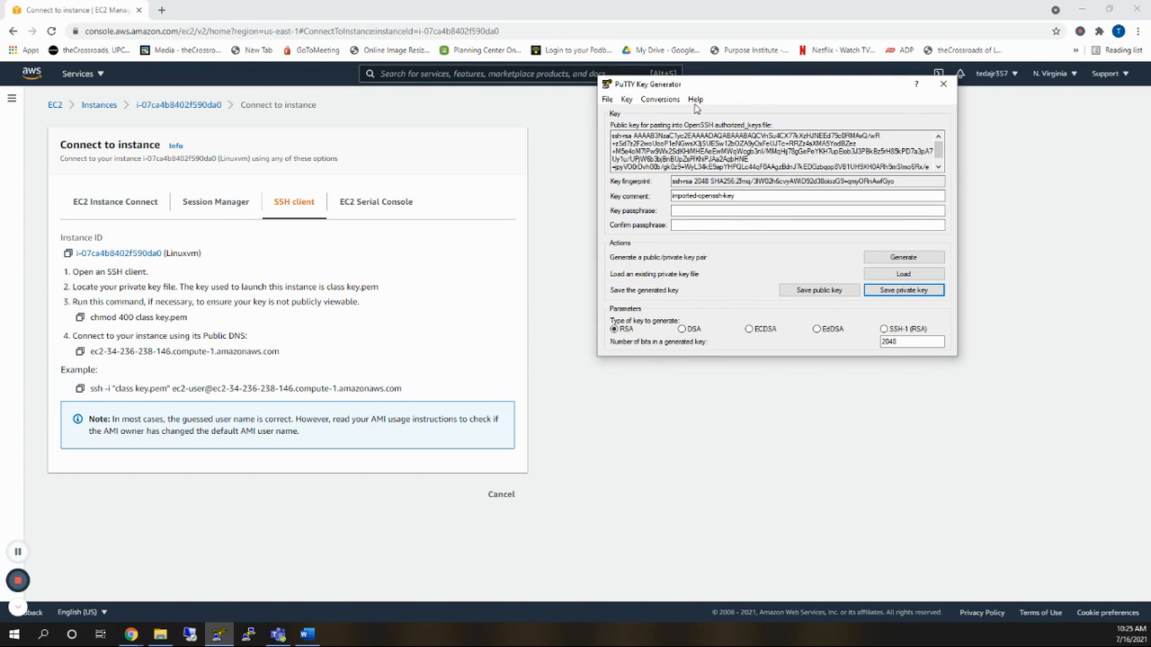
pyautogui.click(943, 83)
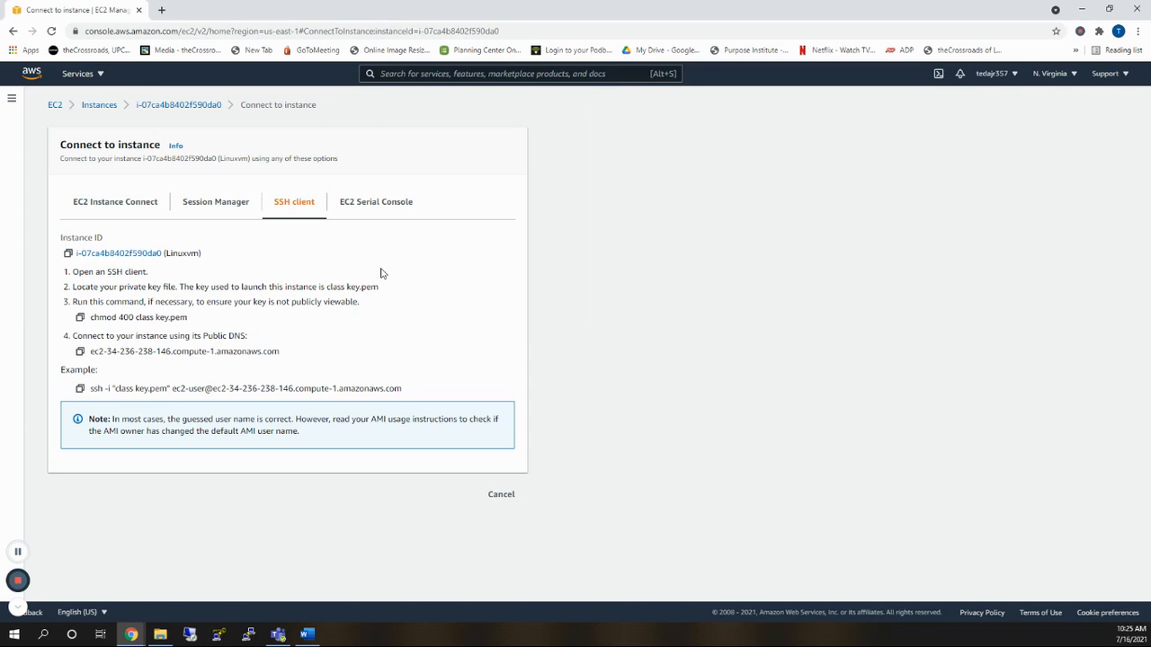
# Open PuTTY and set its host name to Linuxvm's public DNS, ec2-34-236-238-146.compute-1.amazonaws.com, copied from the AWS connection instructions.
pyautogui.click(247, 639)
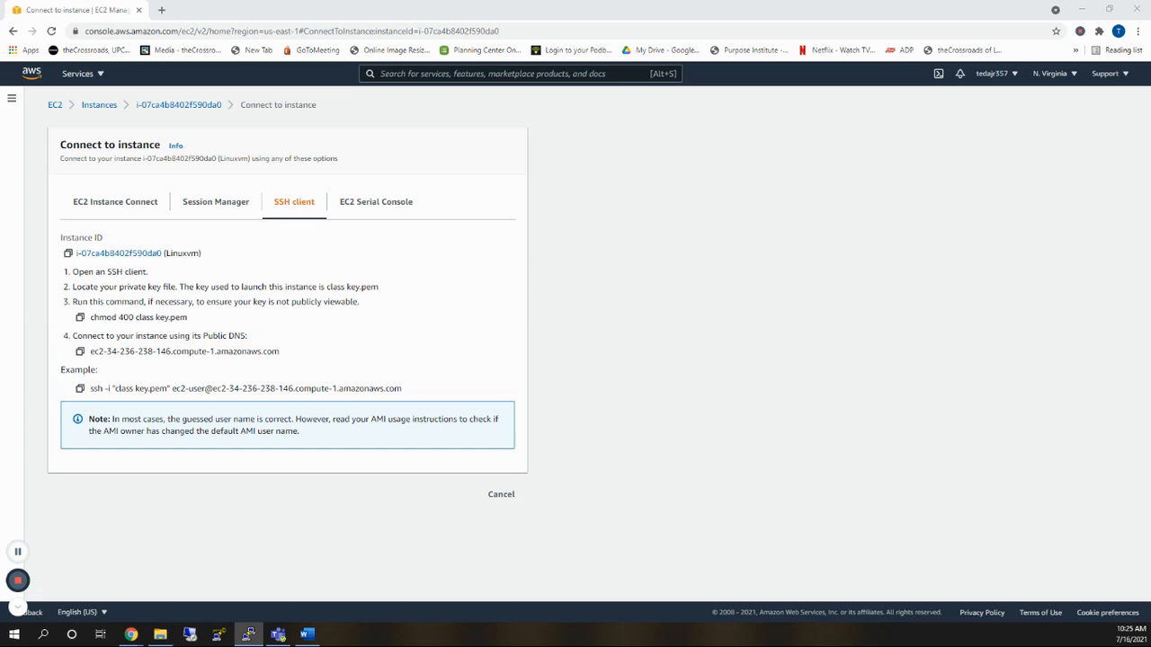
pyautogui.moveTo(267, 100); pyautogui.dragTo(766, 162)
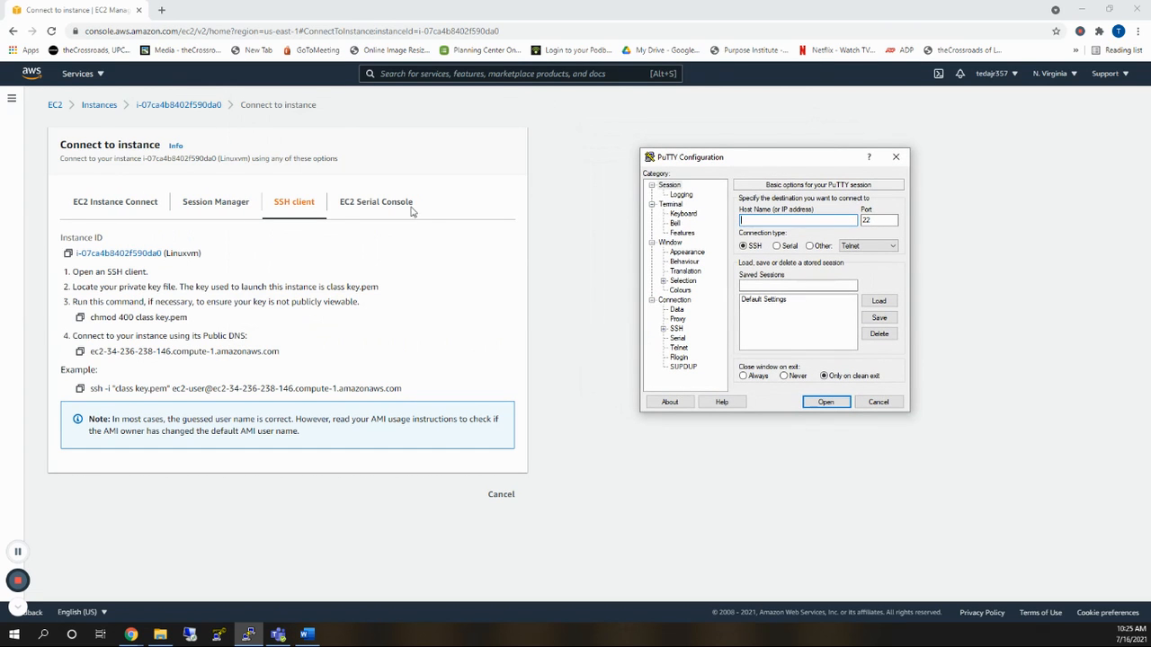
pyautogui.click(80, 354)
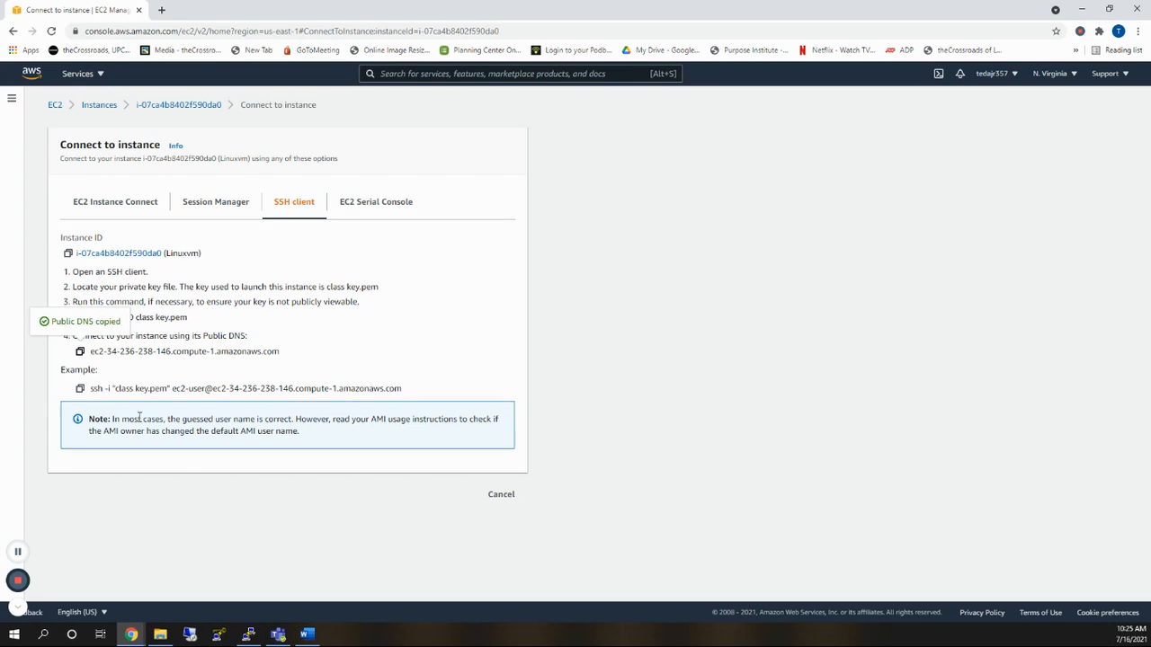
pyautogui.click(248, 633)
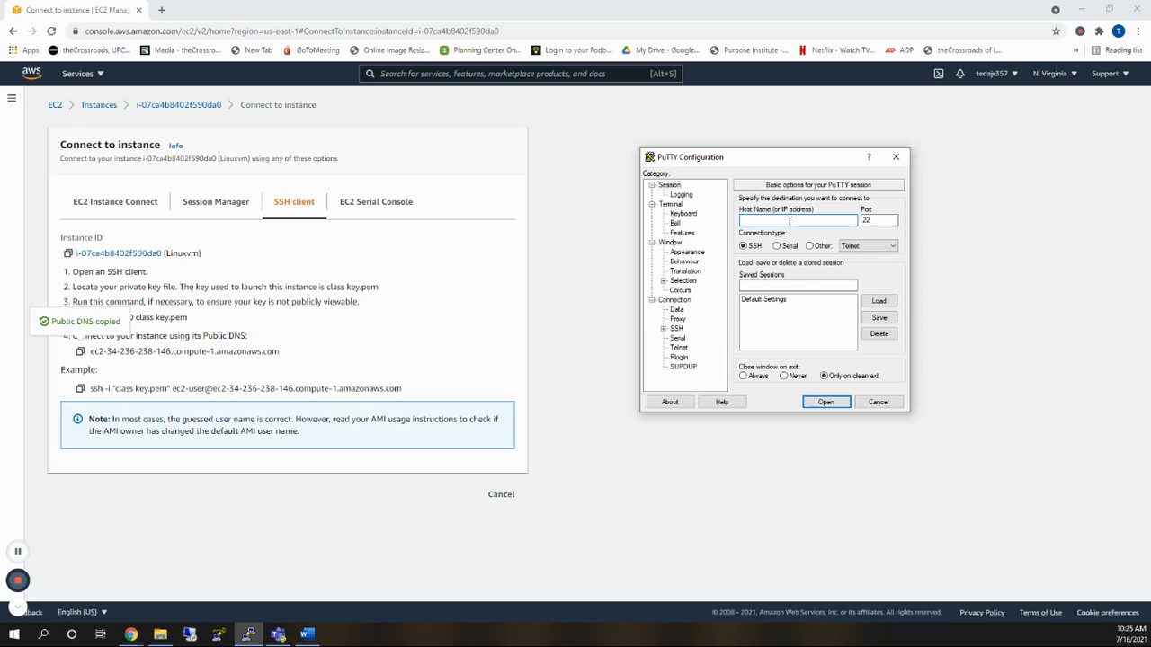
pyautogui.hotkey('ctrl', 'v')
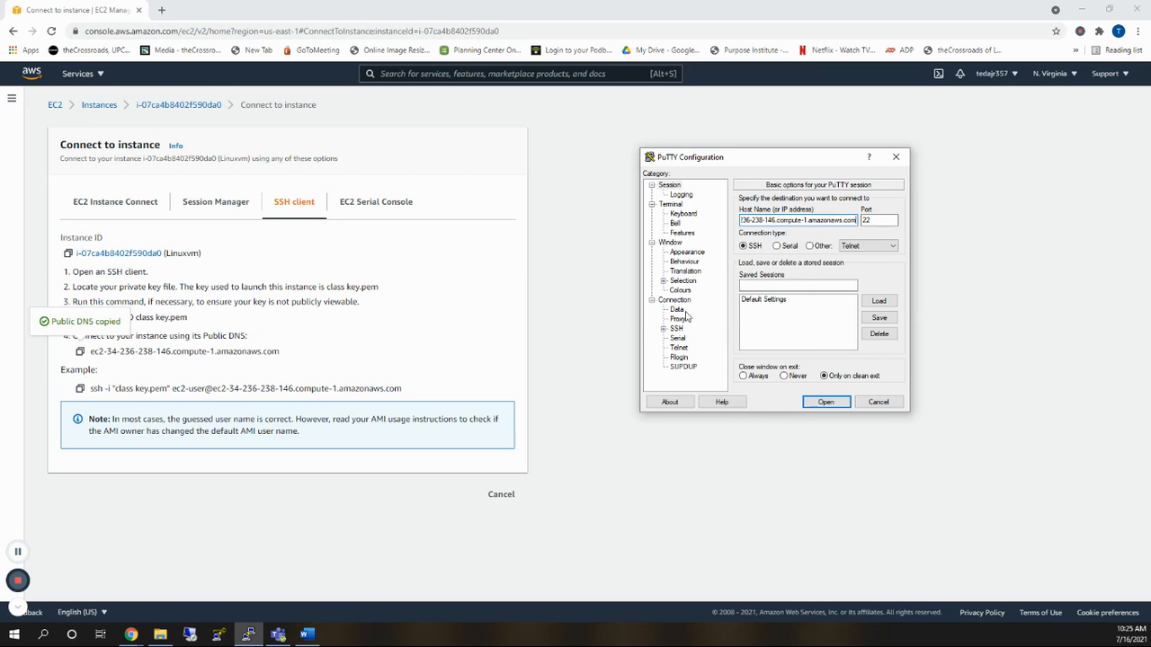
# Set classkey.ppk from Downloads as the private key file for SSH authentication and open the connection, accepting the server's host key.
pyautogui.click(664, 330)
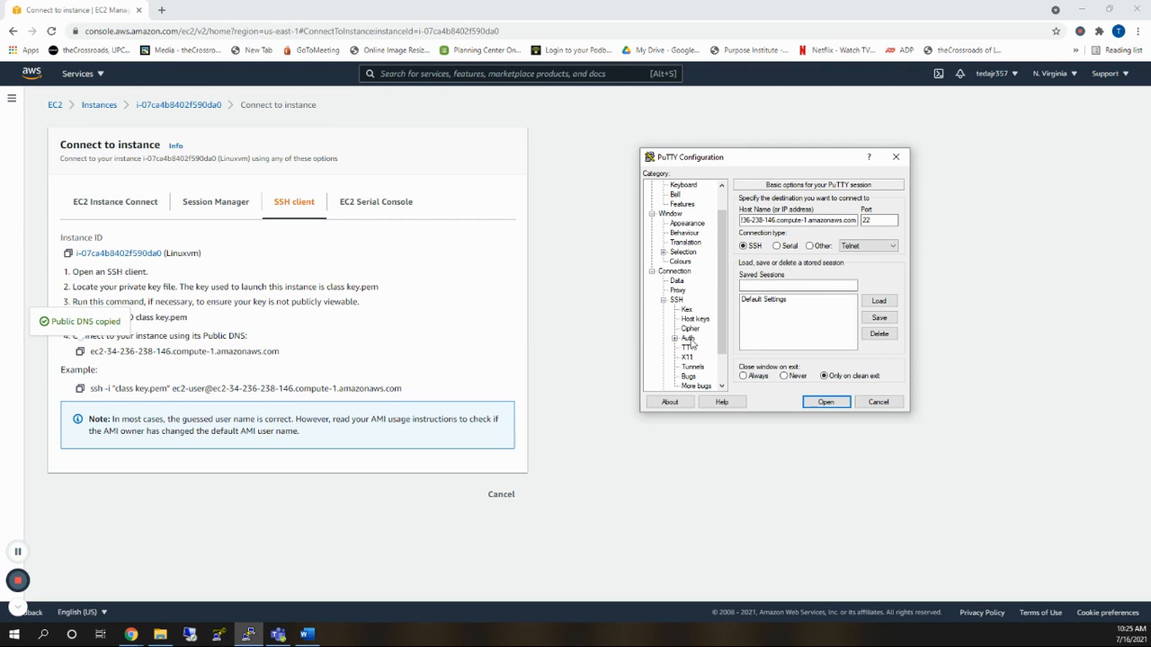
pyautogui.click(689, 339)
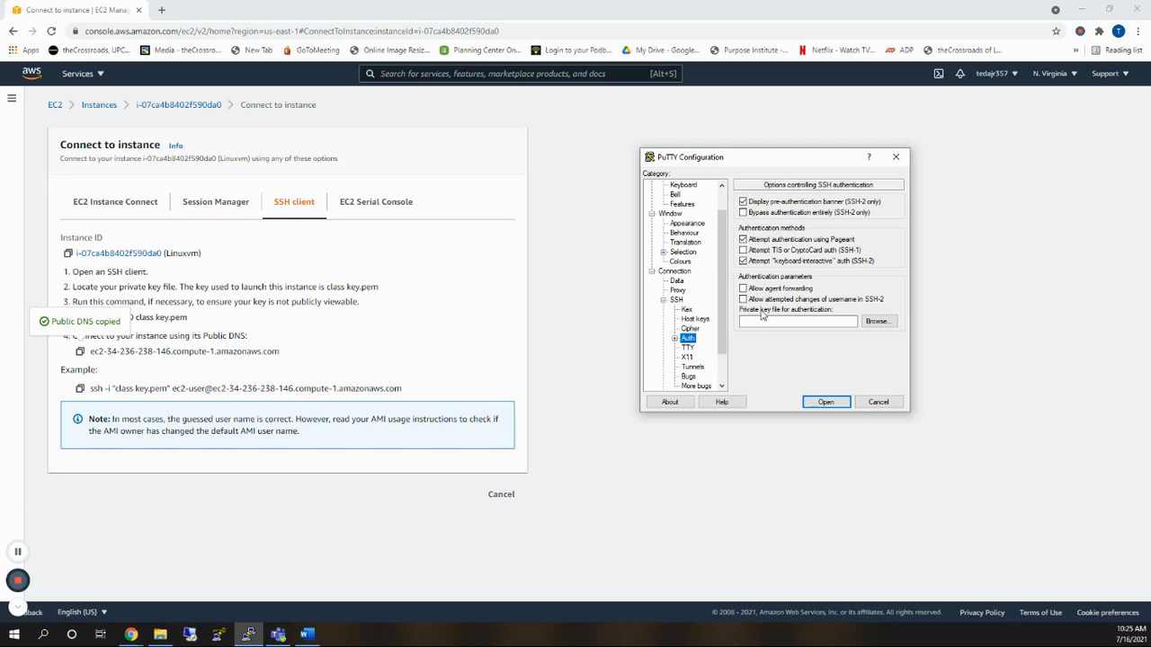
pyautogui.click(879, 323)
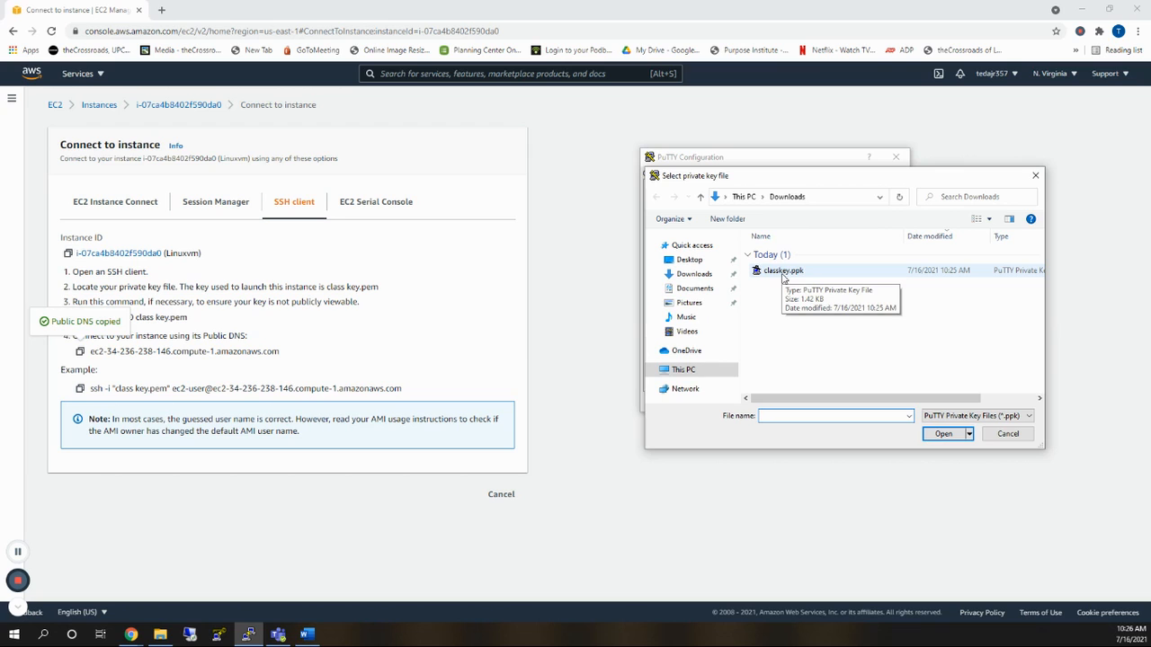
pyautogui.click(783, 273)
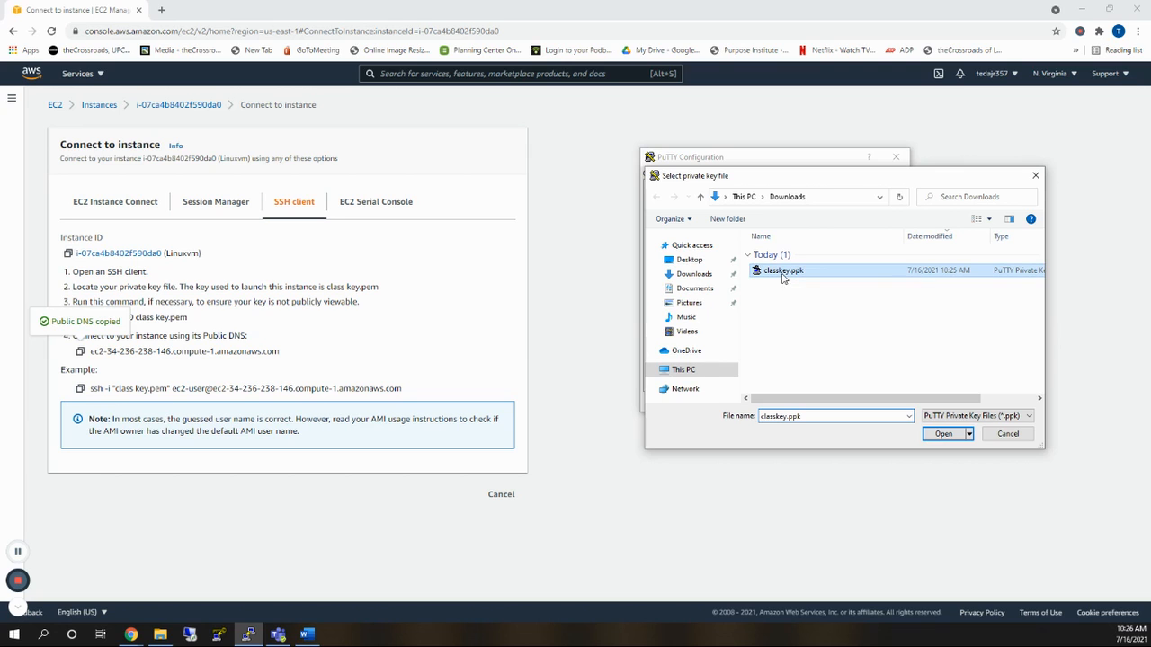
pyautogui.click(936, 436)
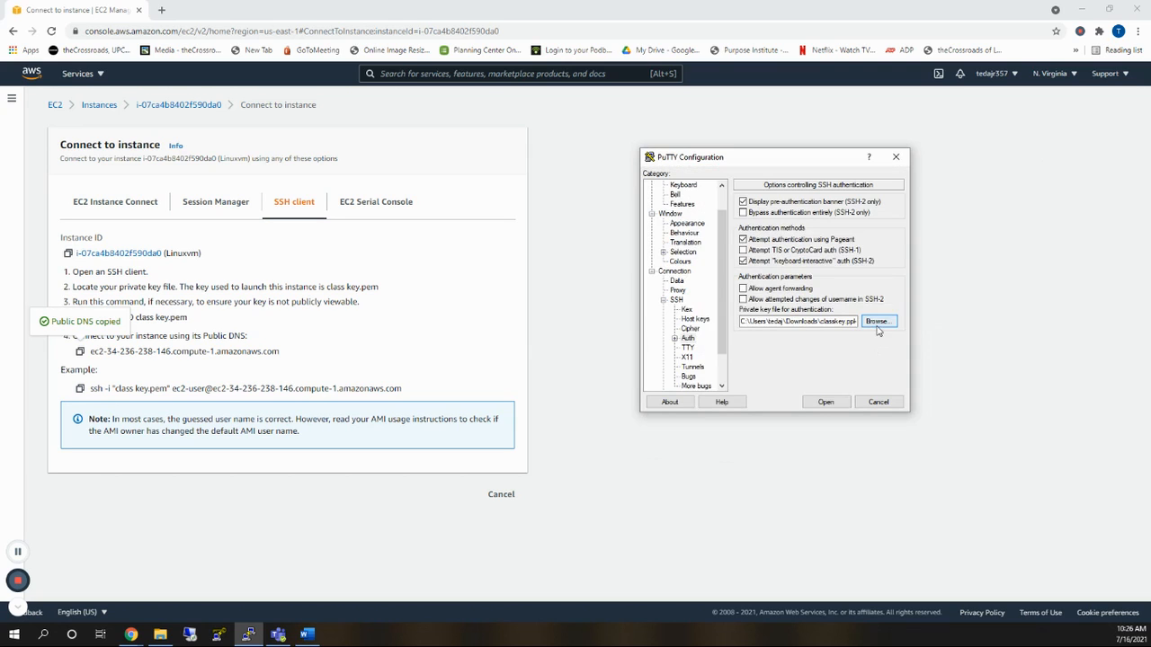
pyautogui.click(826, 403)
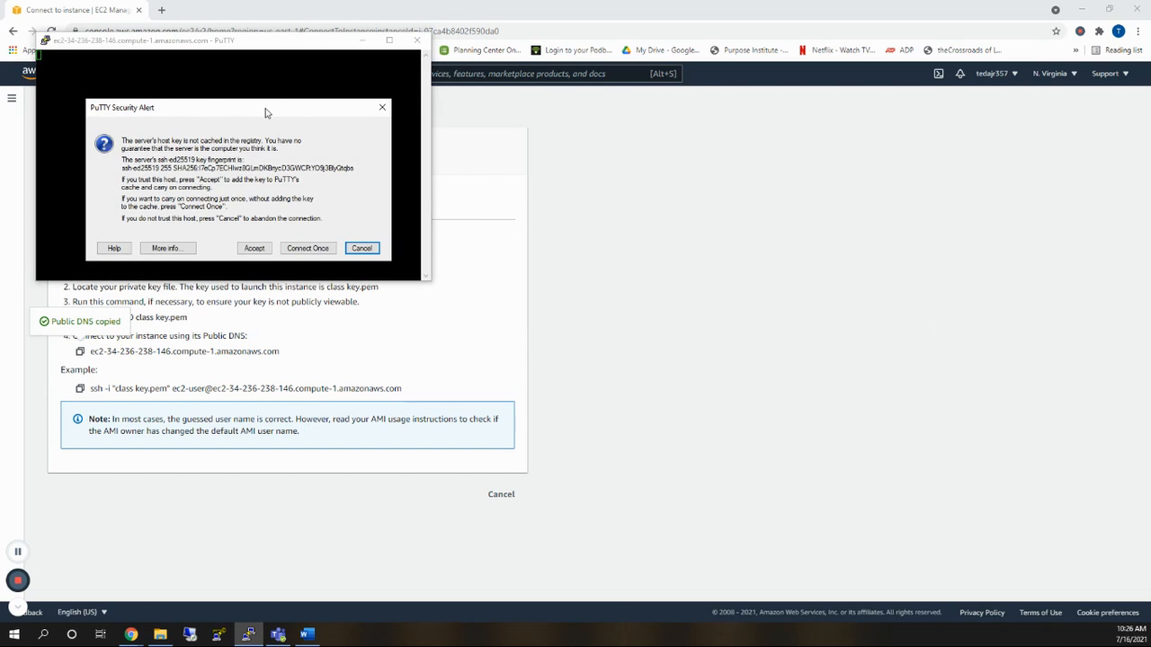
pyautogui.click(254, 248)
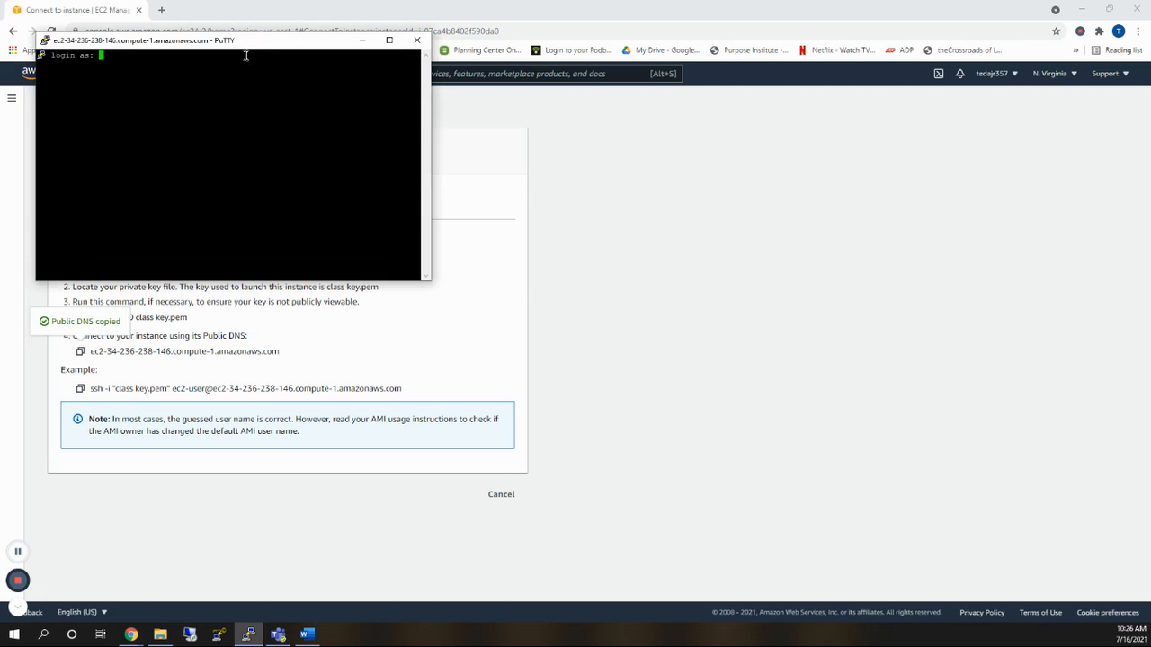
# Log in to the PuTTY session as ec2-user, with the terminal window moved beside the AWS connection instructions and enlarged.
pyautogui.moveTo(249, 42); pyautogui.dragTo(756, 146)
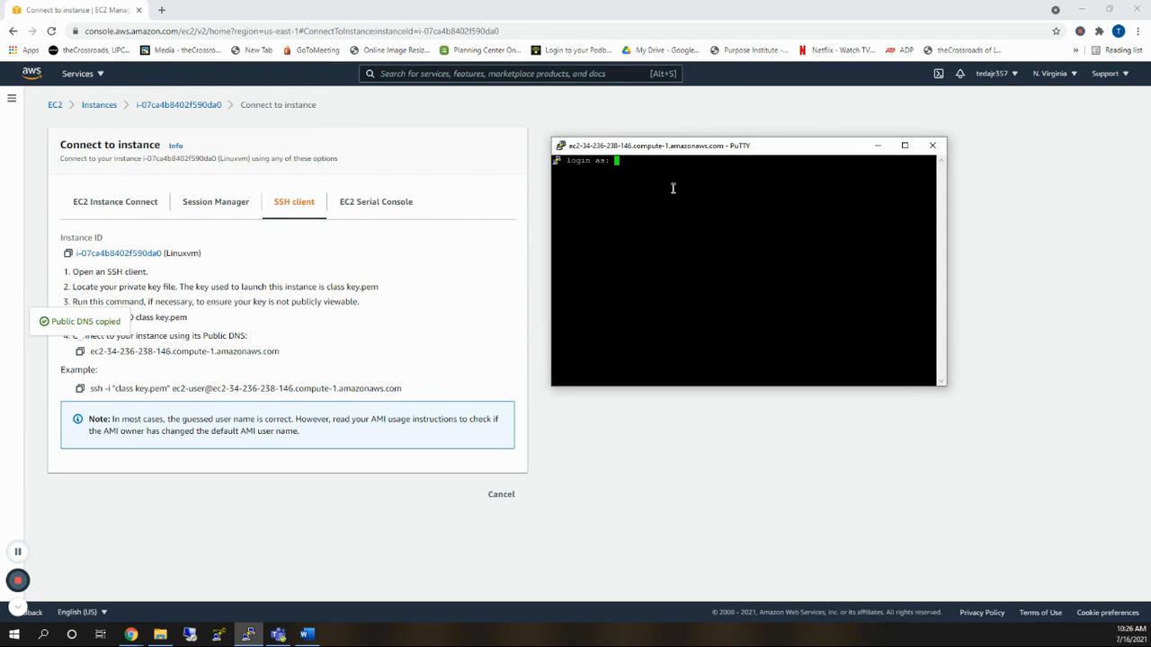
pyautogui.write('ec2-user')
pyautogui.hotkey('alt', 'Tab')
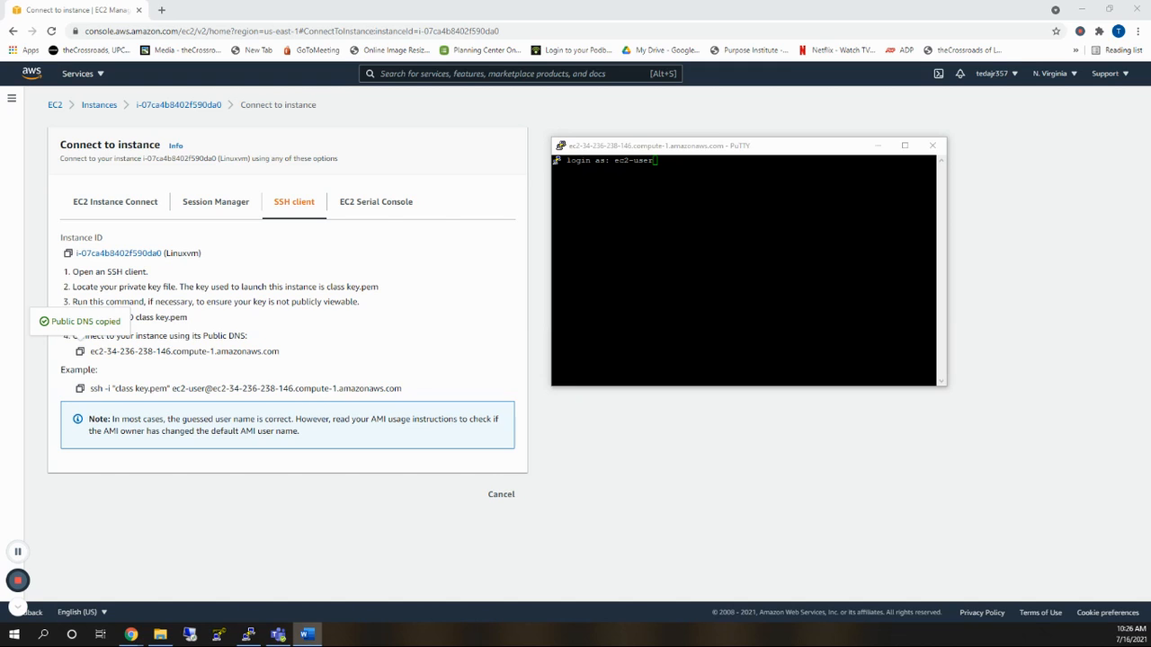
pyautogui.click(671, 168)
pyautogui.write('ec2-user')
pyautogui.press('Return')
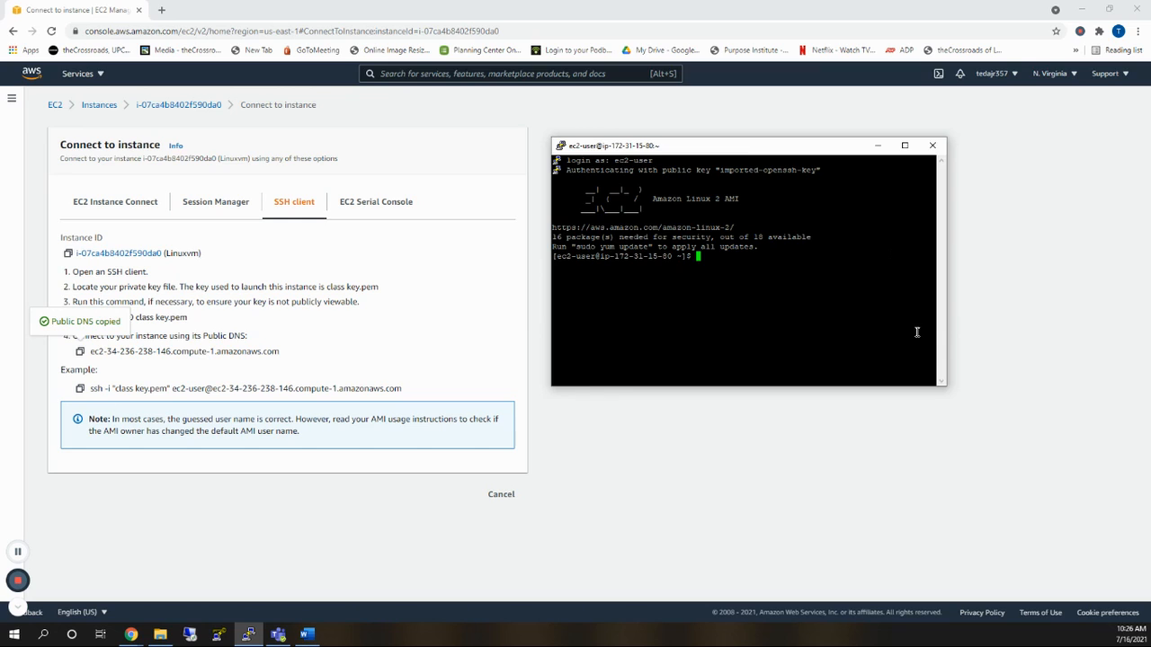
pyautogui.moveTo(944, 385); pyautogui.dragTo(1117, 558)
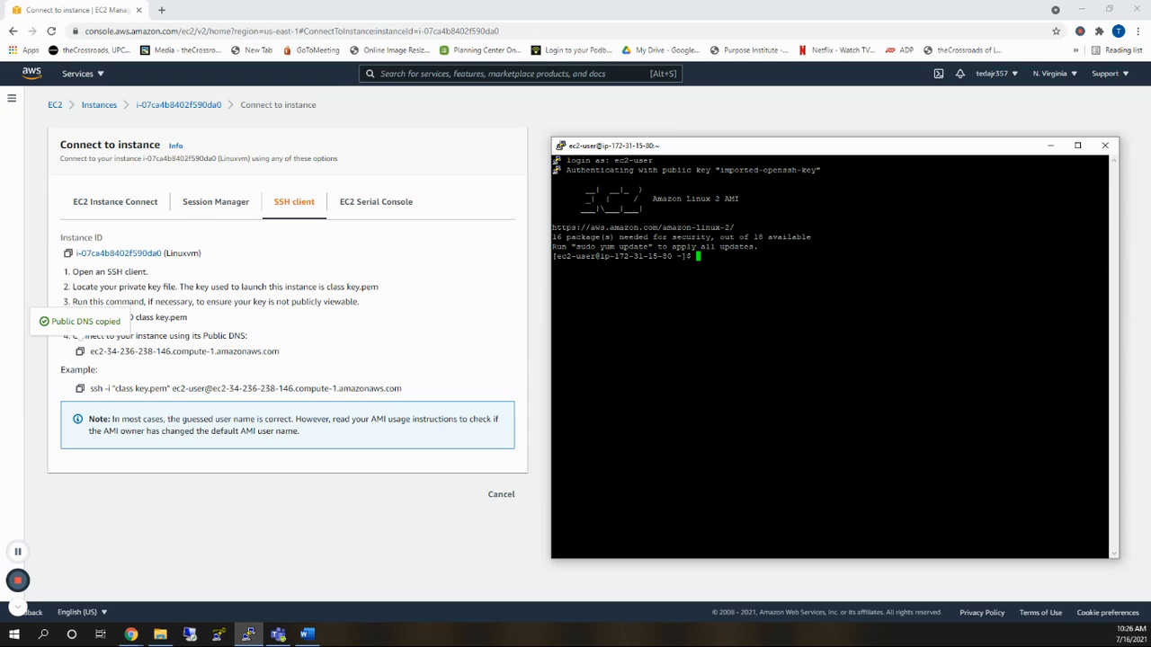
# End the SSH session on the Linux instance with the exit command.
pyautogui.hotkey('alt', 'Tab')
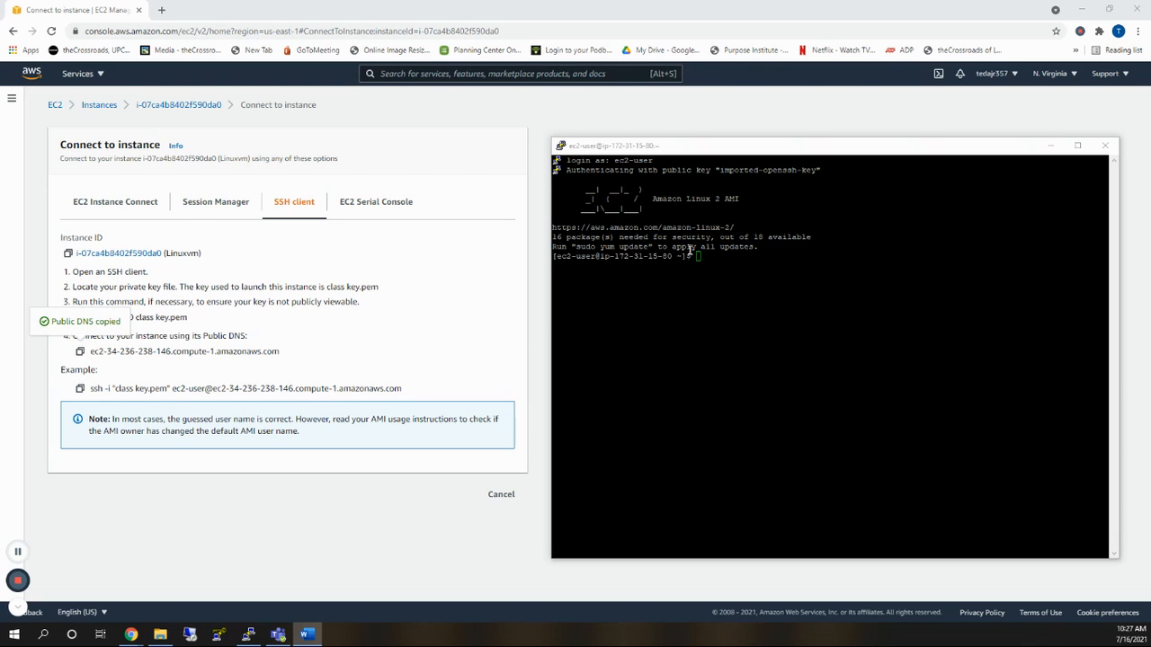
pyautogui.click(734, 312)
pyautogui.write('e')
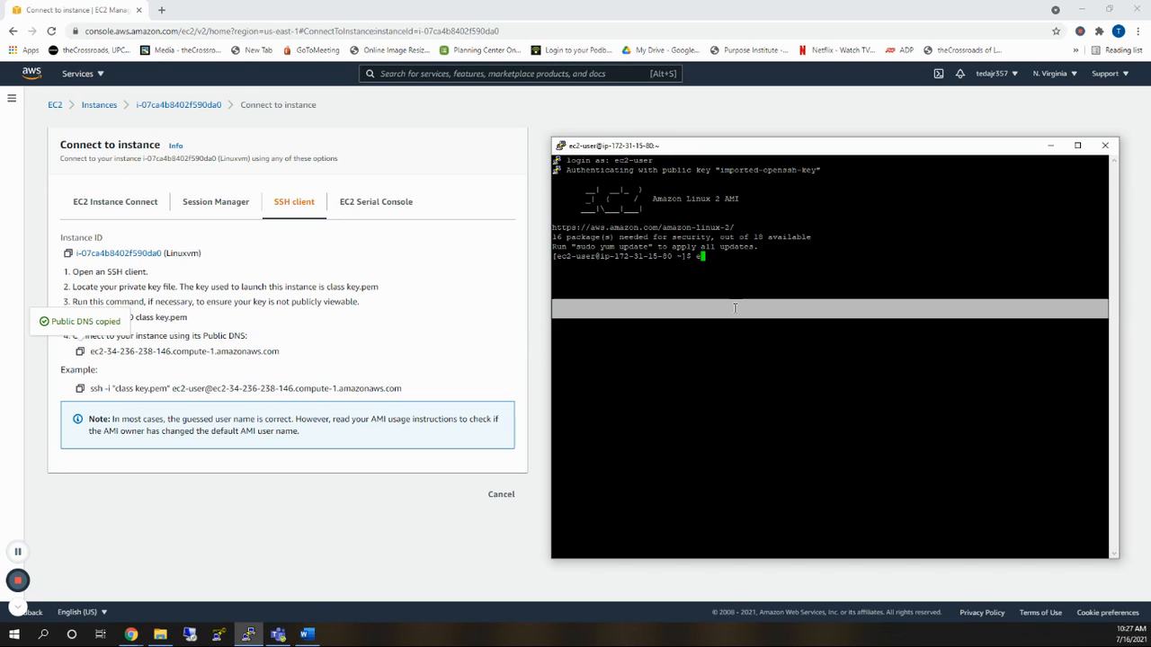
pyautogui.write('xit')
pyautogui.press('Return')
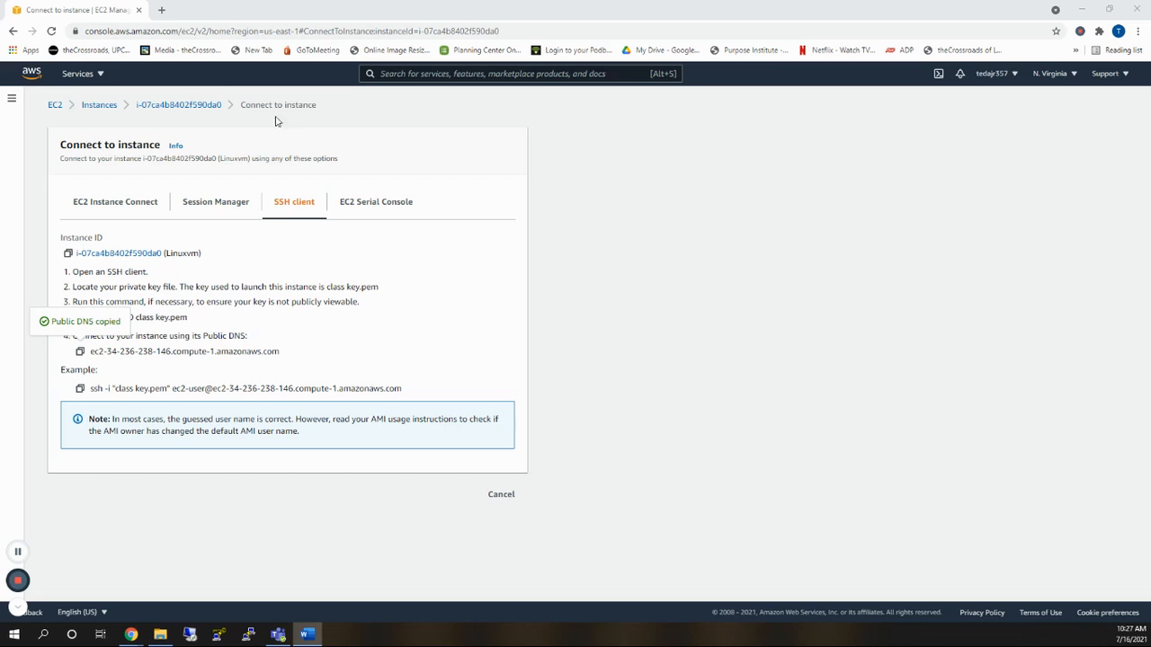
# Return to the EC2 instances list in the AWS console and stop the Linuxvm instance, confirming the request.
pyautogui.click(99, 106)
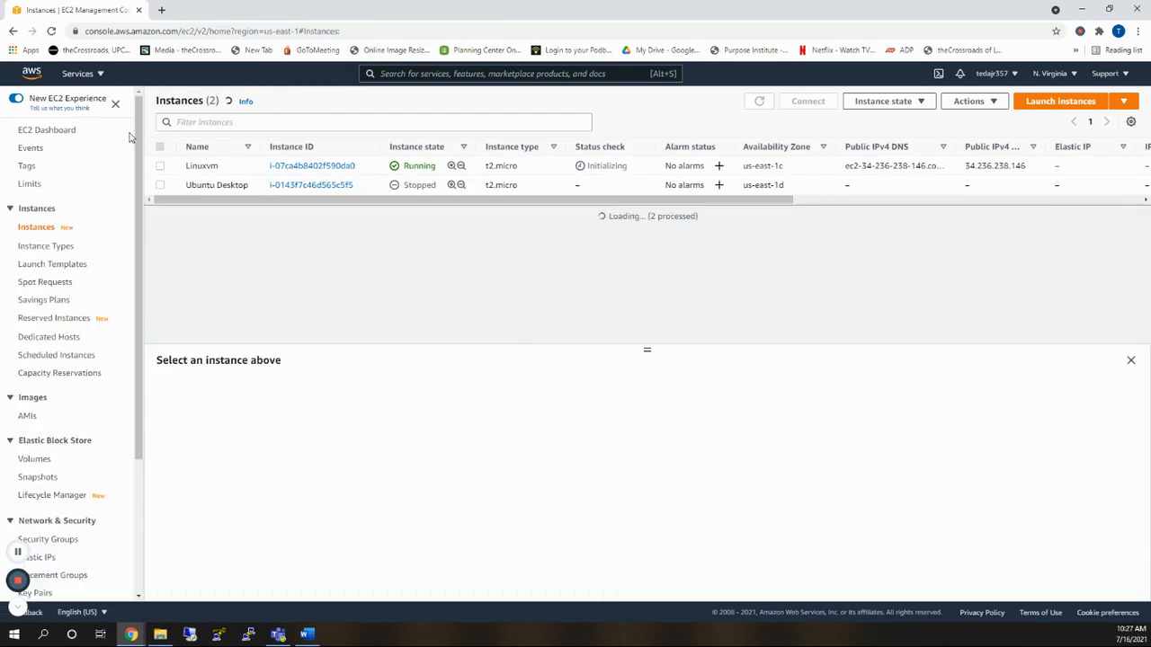
pyautogui.click(162, 170)
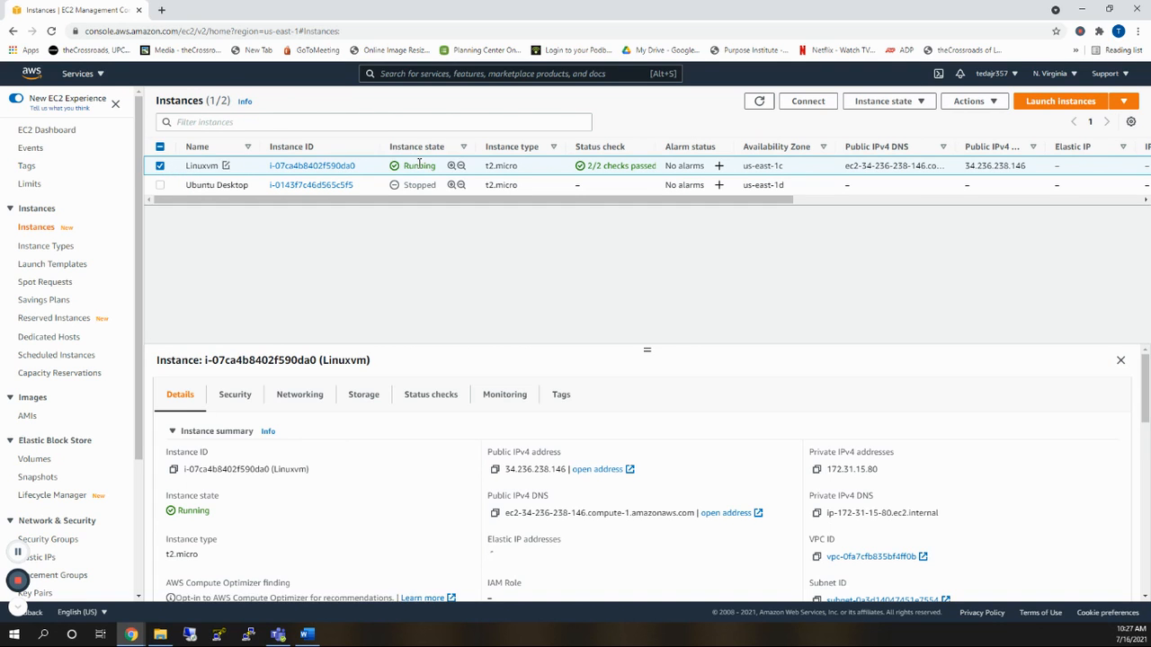
pyautogui.click(915, 104)
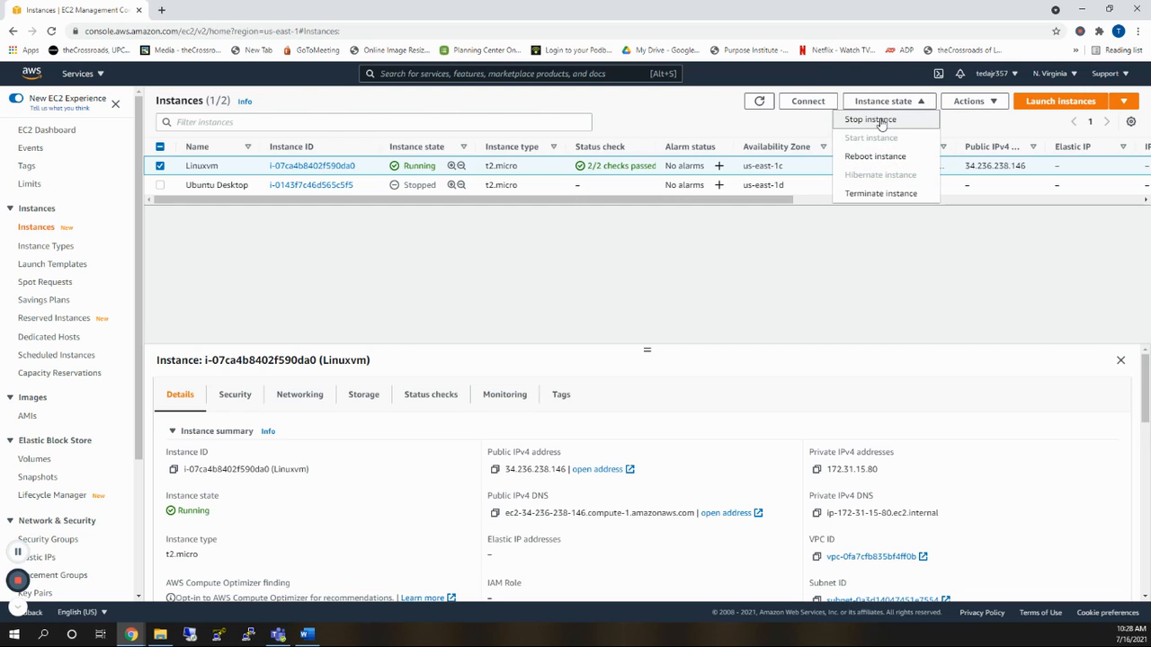
pyautogui.click(879, 121)
pyautogui.click(791, 404)
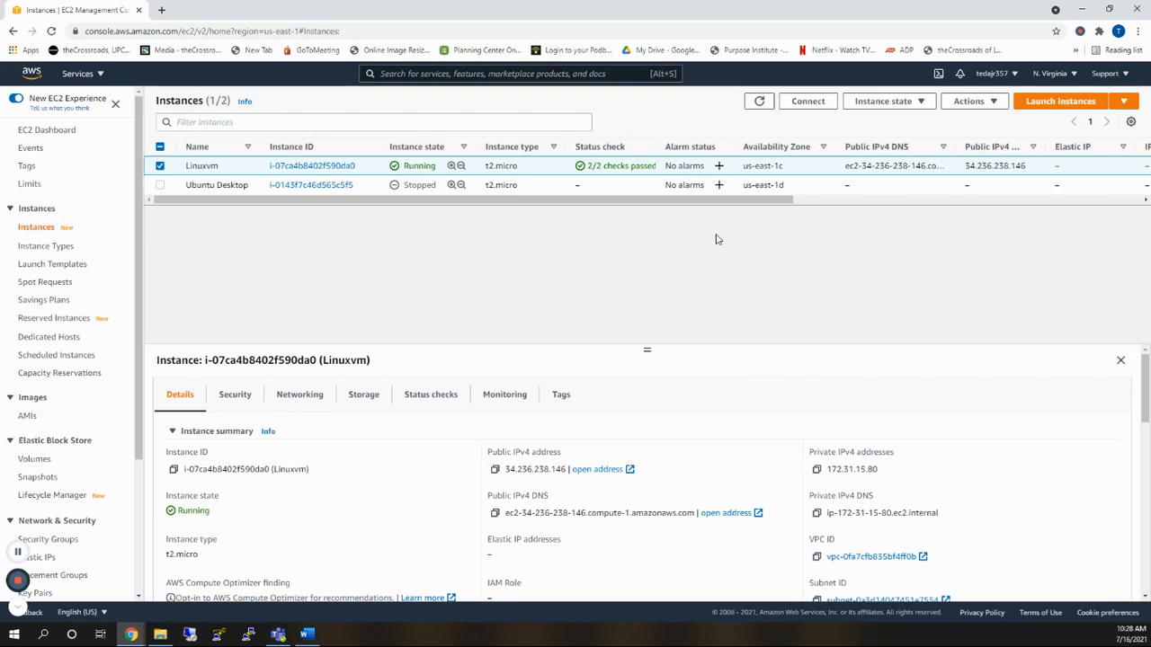